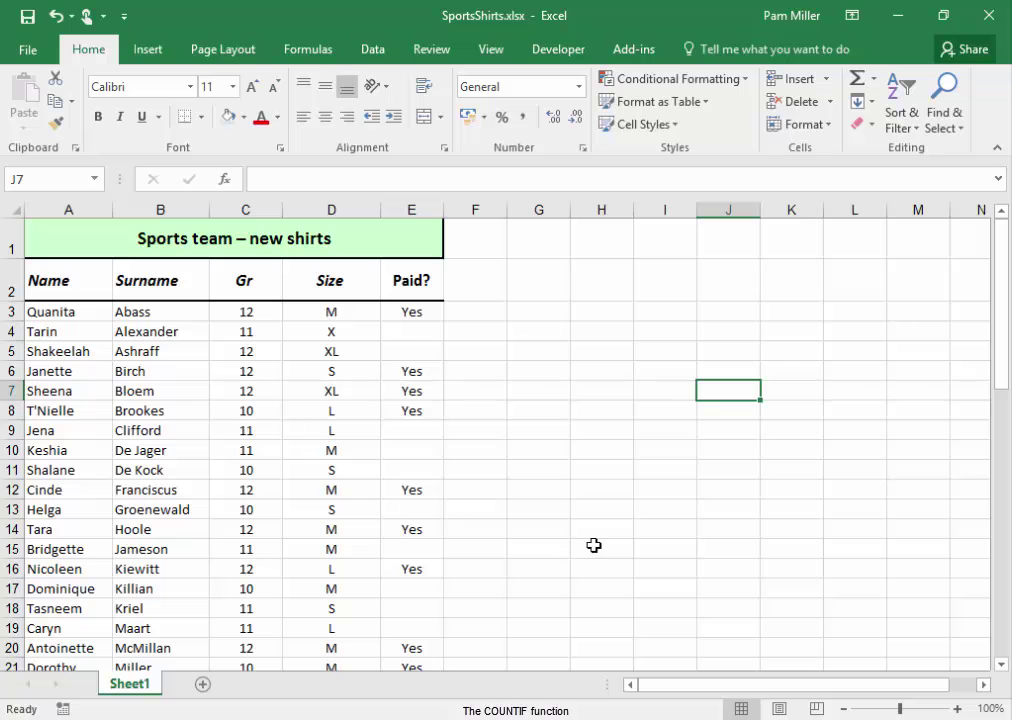
- Enter =COUNTIF(D3:D36;"S") in B39 to count the size S shirts
click(594, 545)
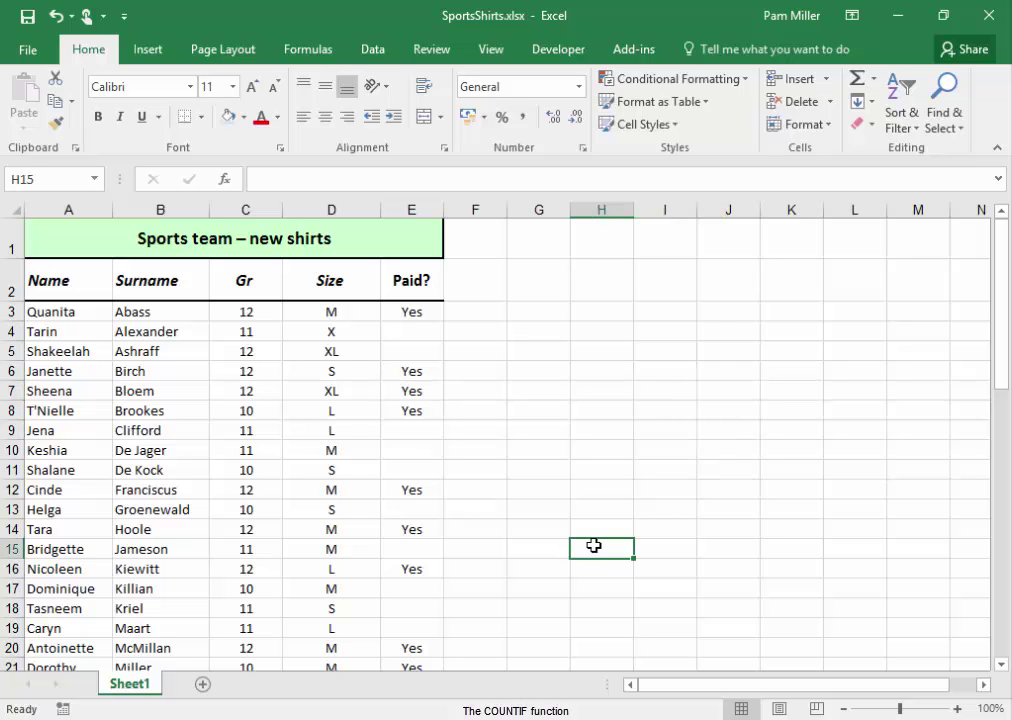
scroll(594, 545, down, 7)
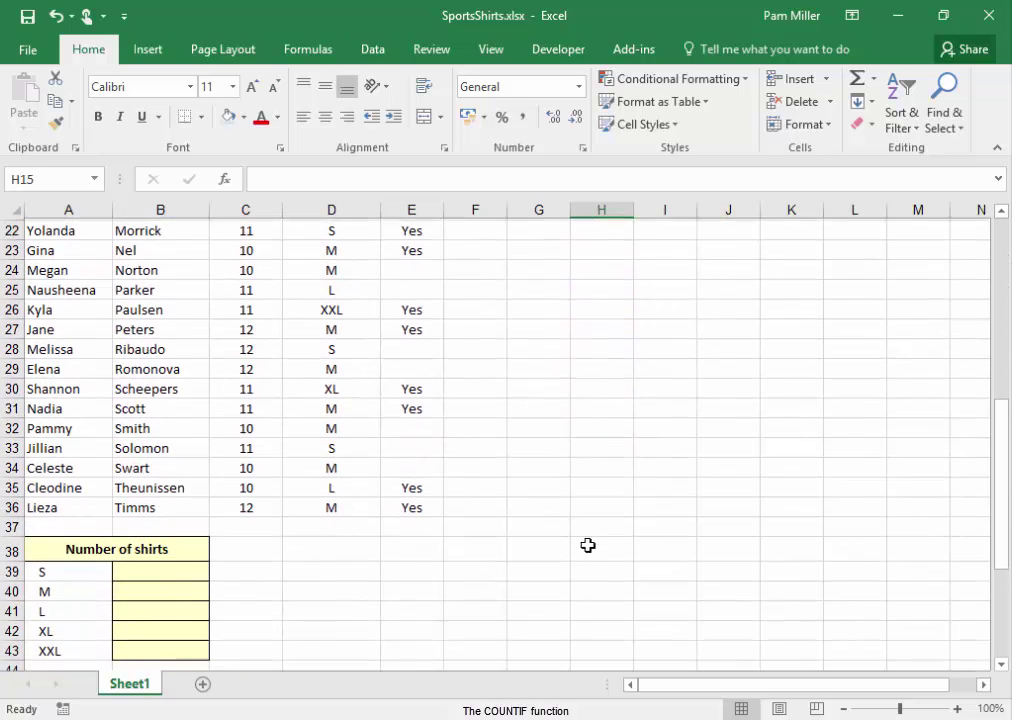
scroll(279, 610, down, 2)
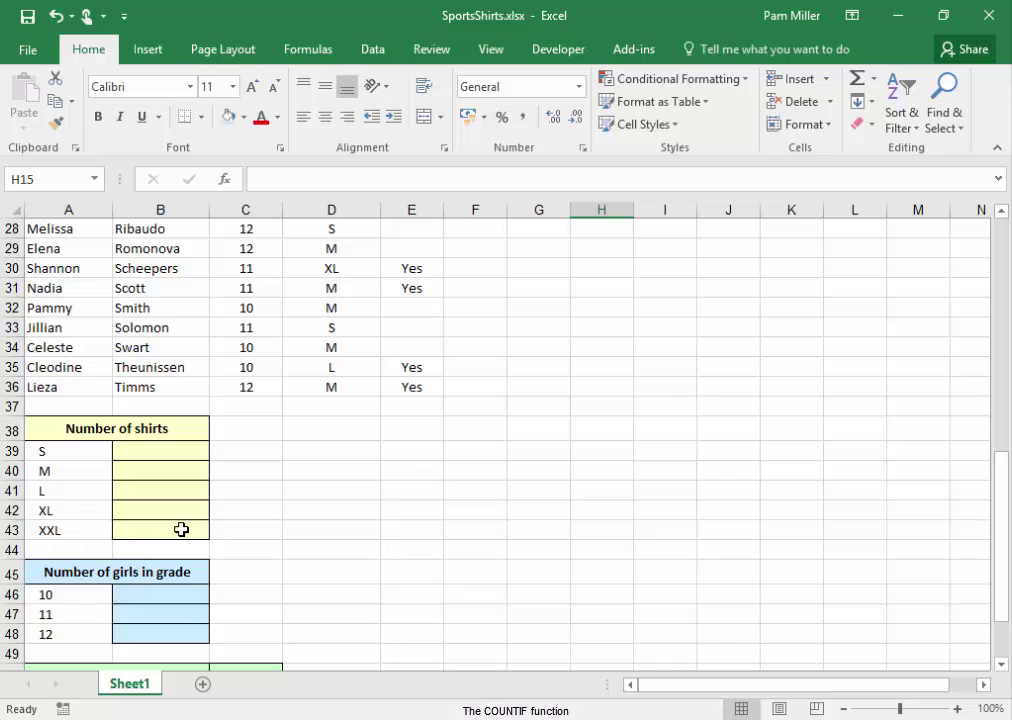
scroll(409, 537, down, 2)
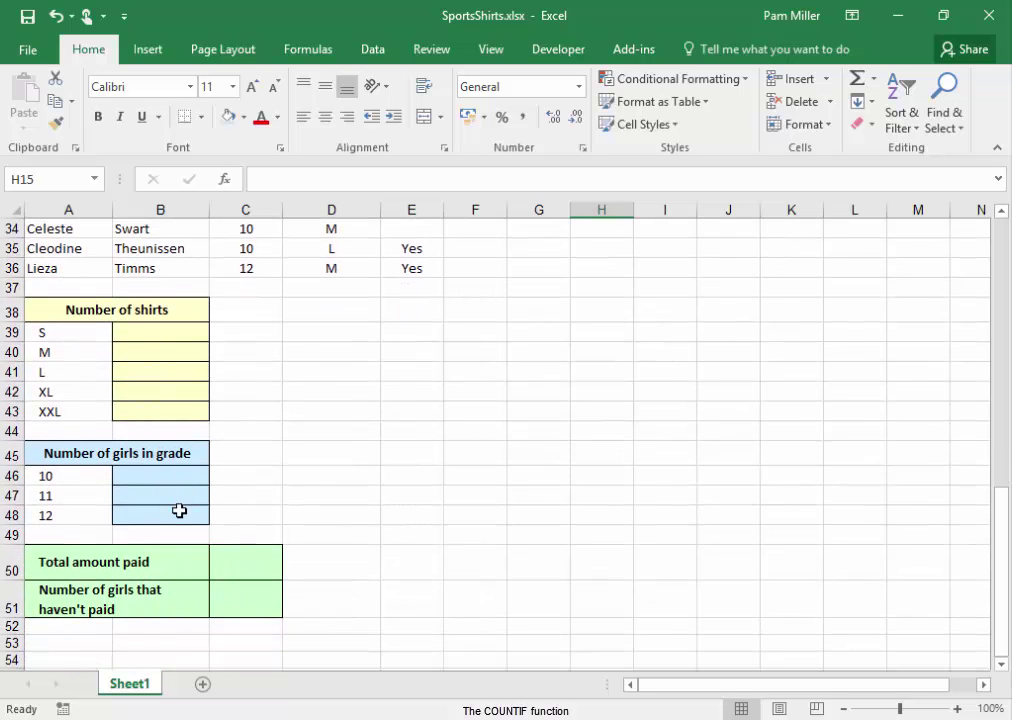
click(268, 565)
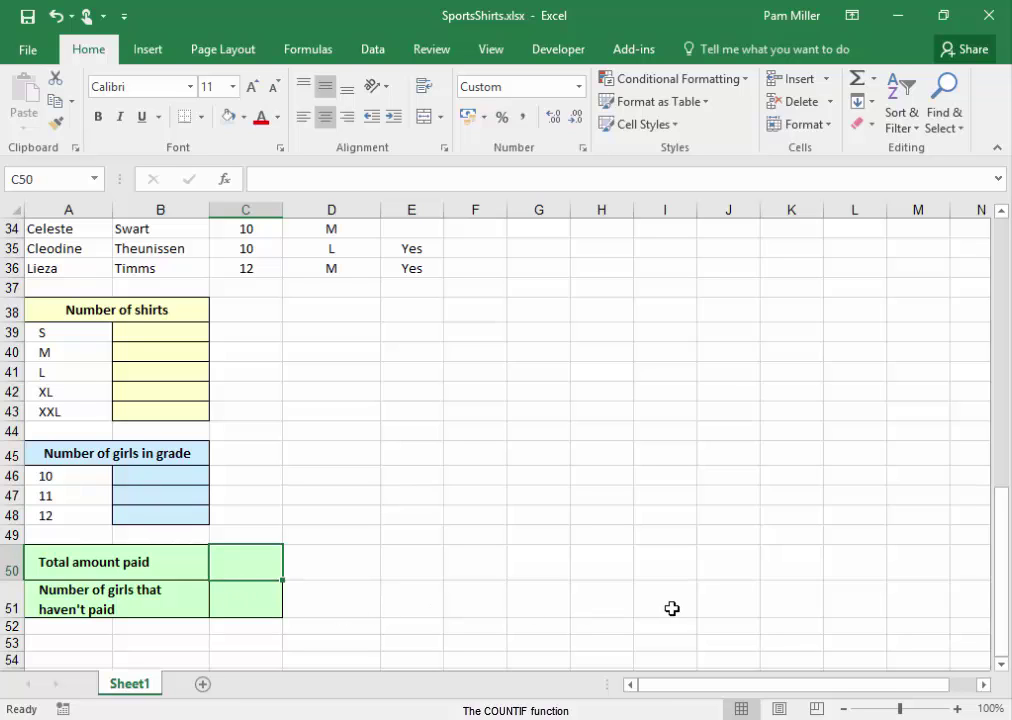
click(160, 333)
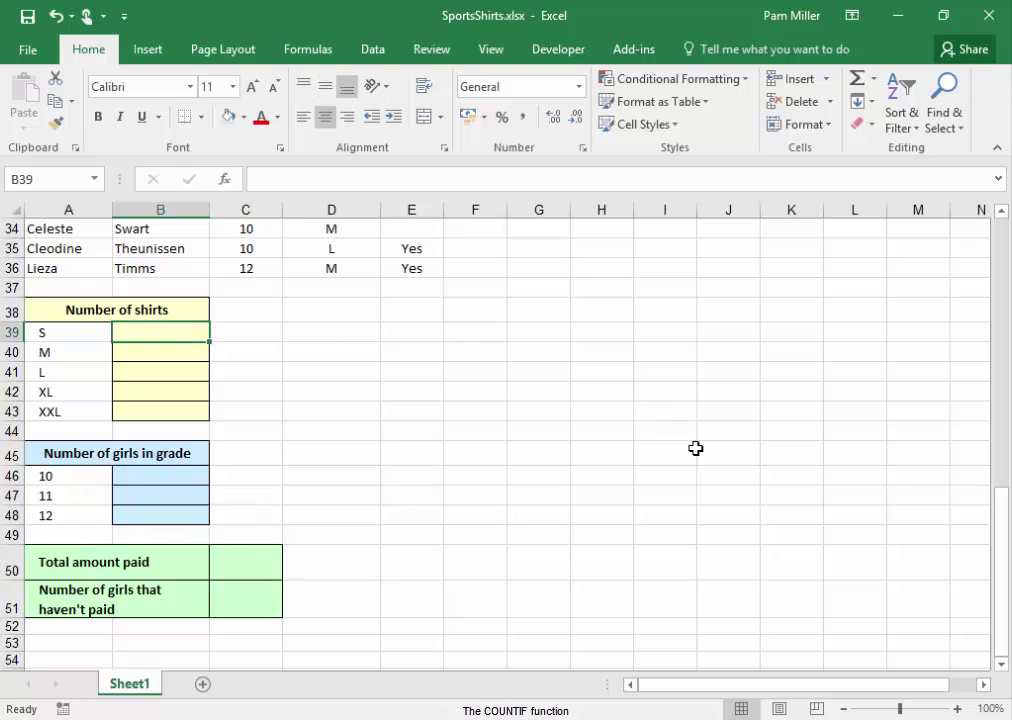
text(=)
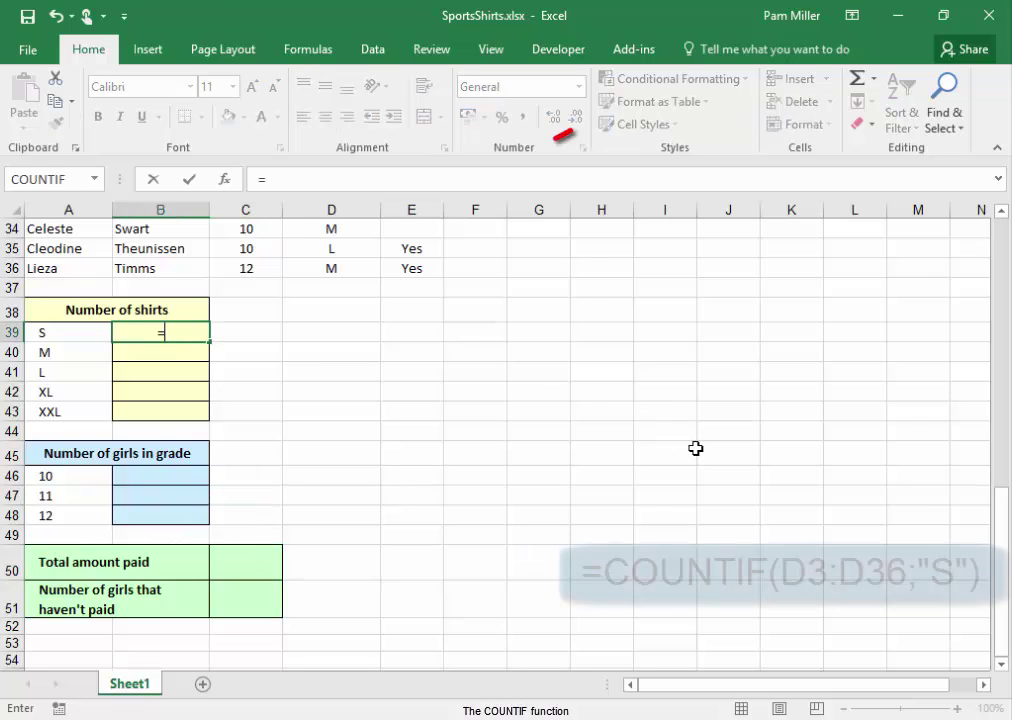
text(count)
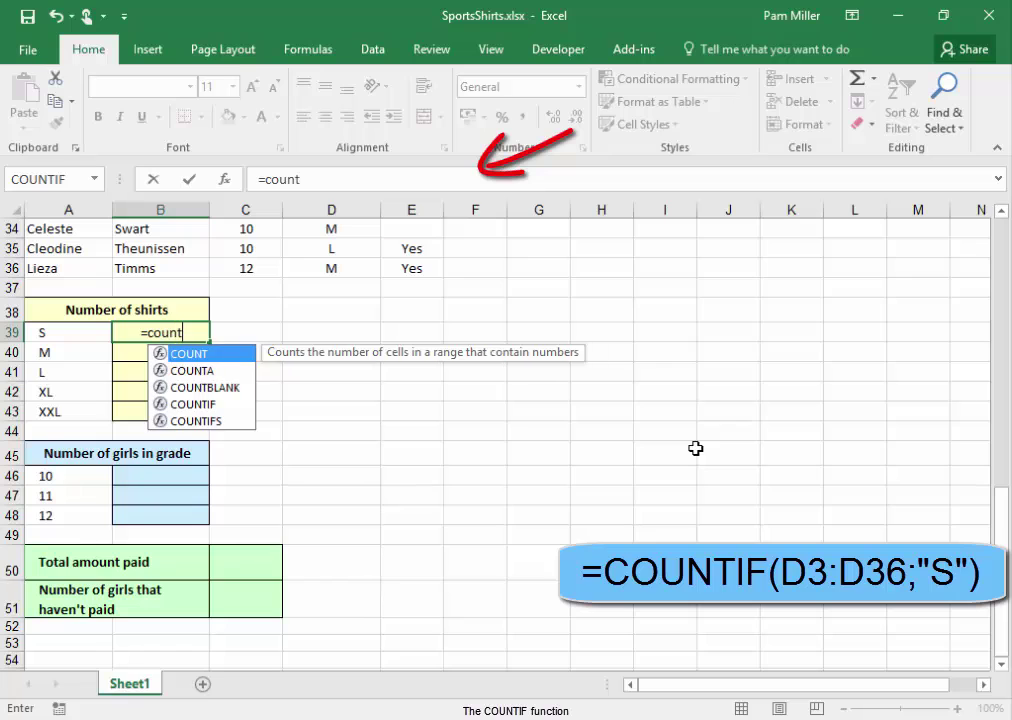
double_click(176, 406)
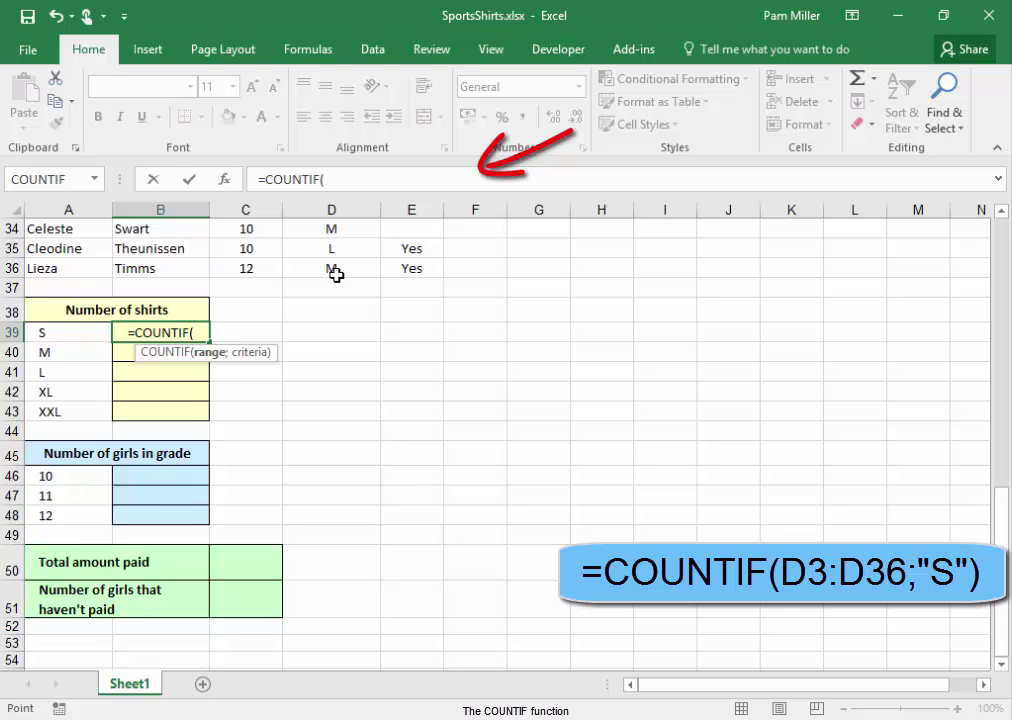
drag(336, 274, 332, 308)
click(380, 183)
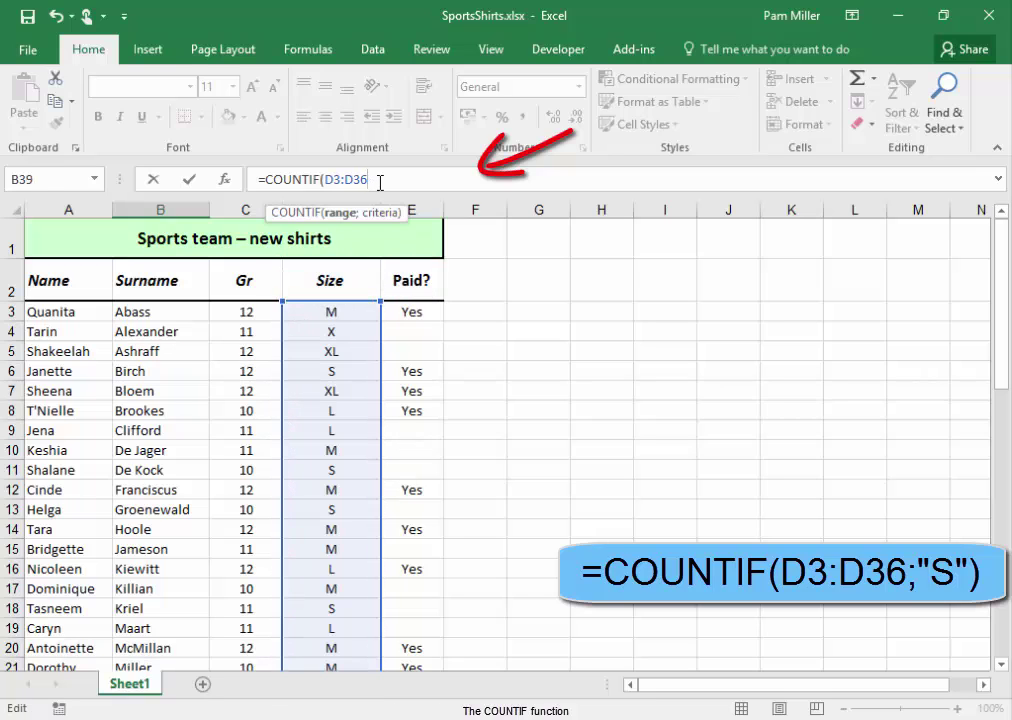
text(;)
text("S")
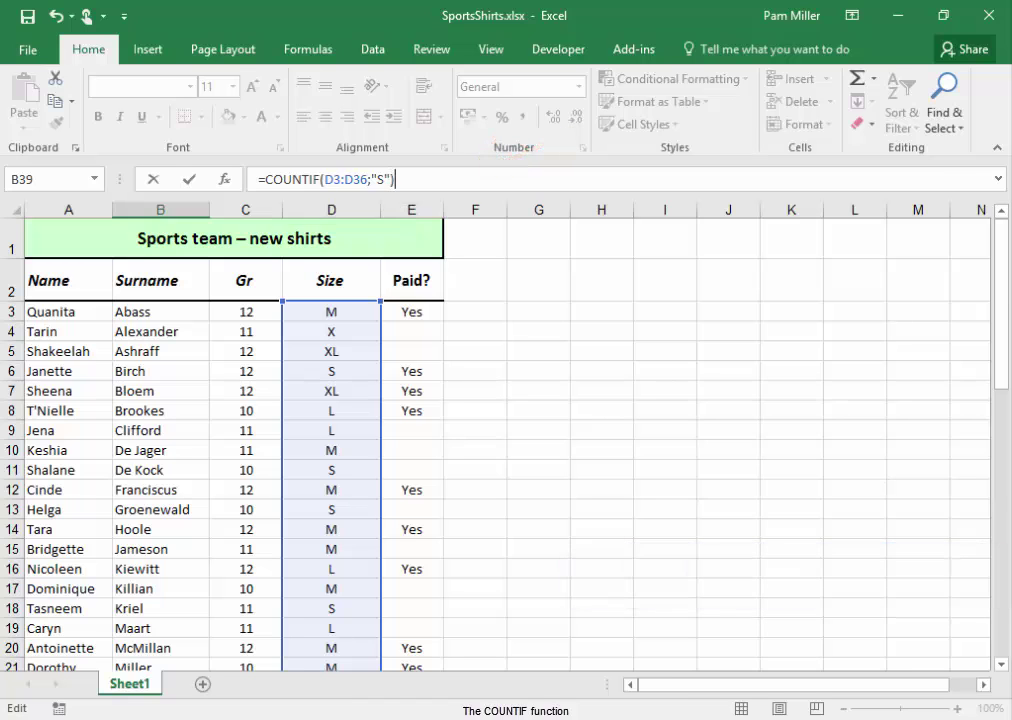
key(Return)
- Enter =COUNTIF(D3:D36;"m") in B40 to count the size M shirts
text(=)
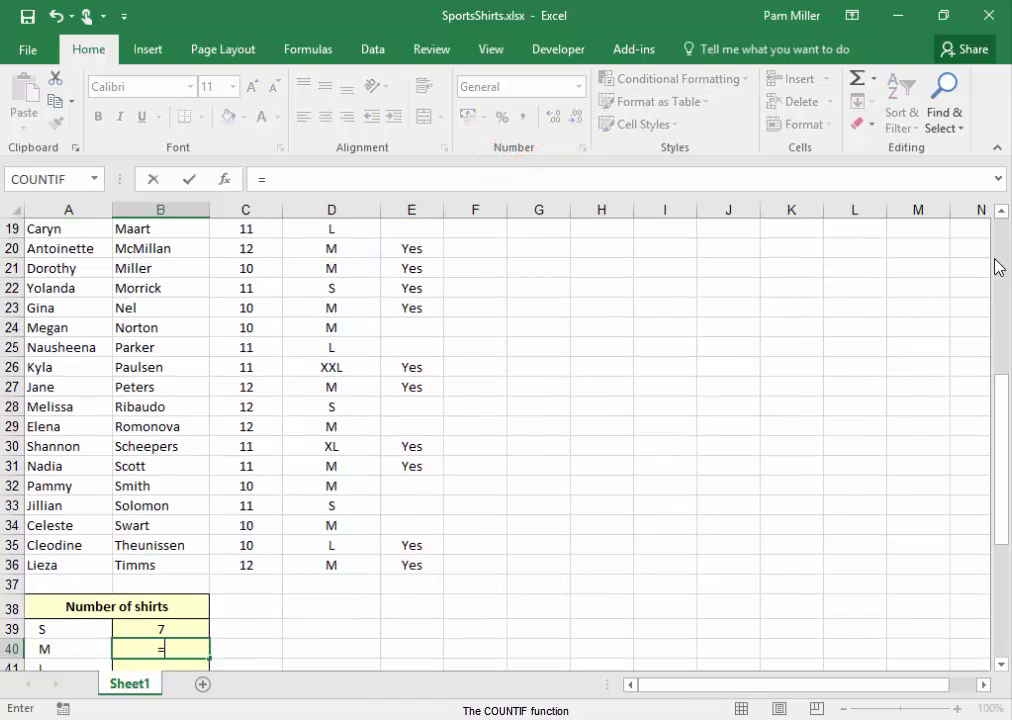
text(count)
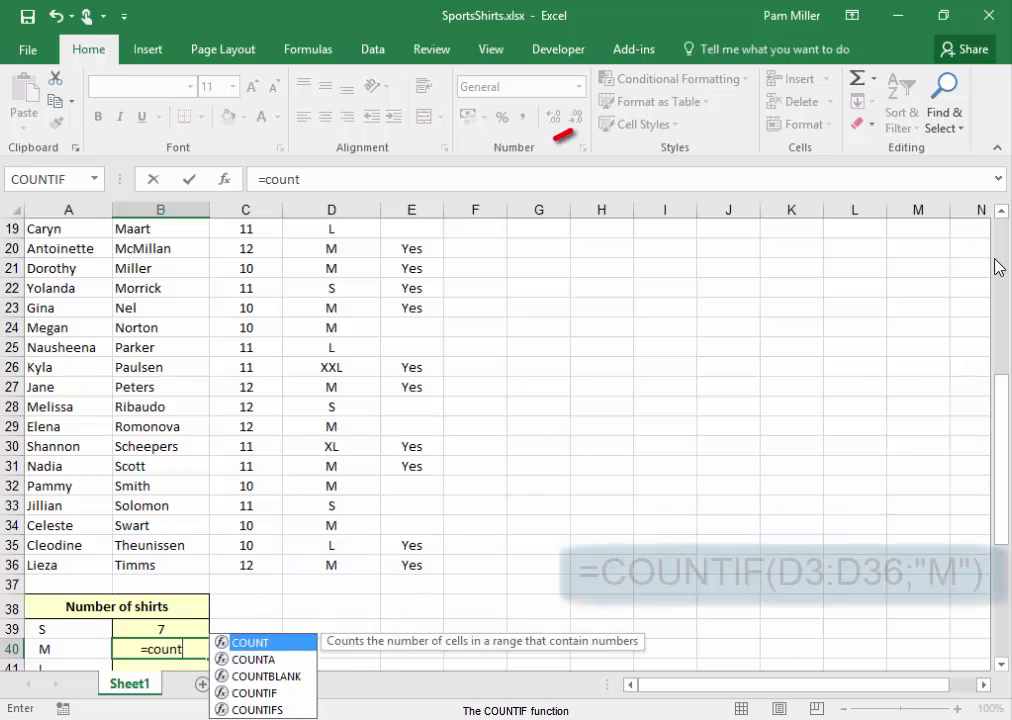
double_click(254, 692)
click(320, 553)
drag(322, 562, 331, 296)
click(396, 178)
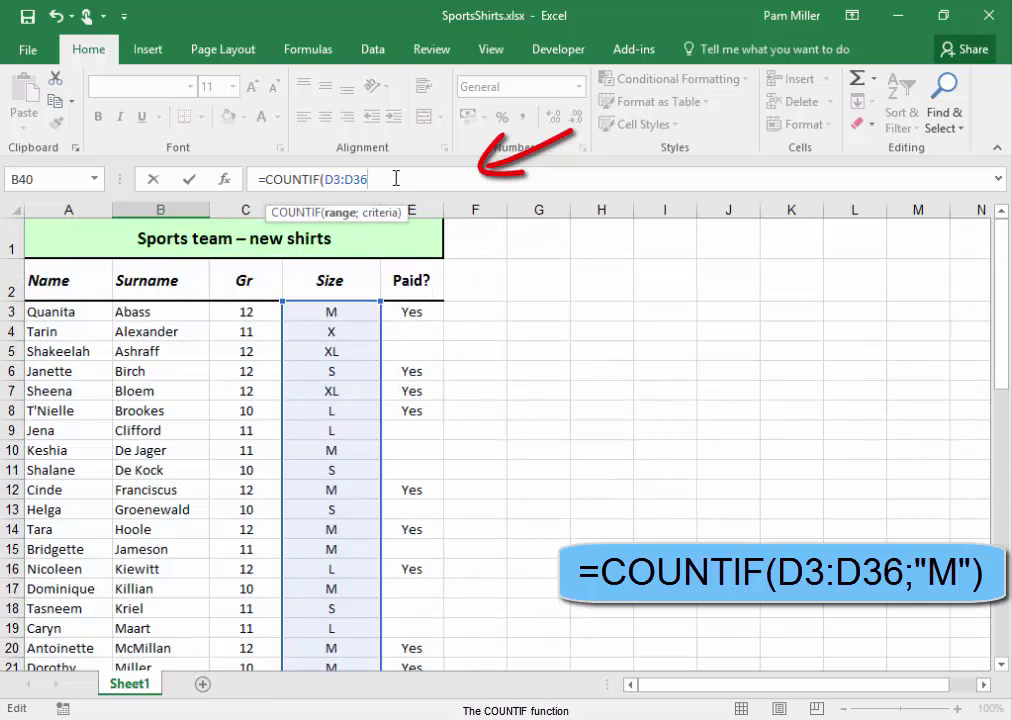
text(;"m)
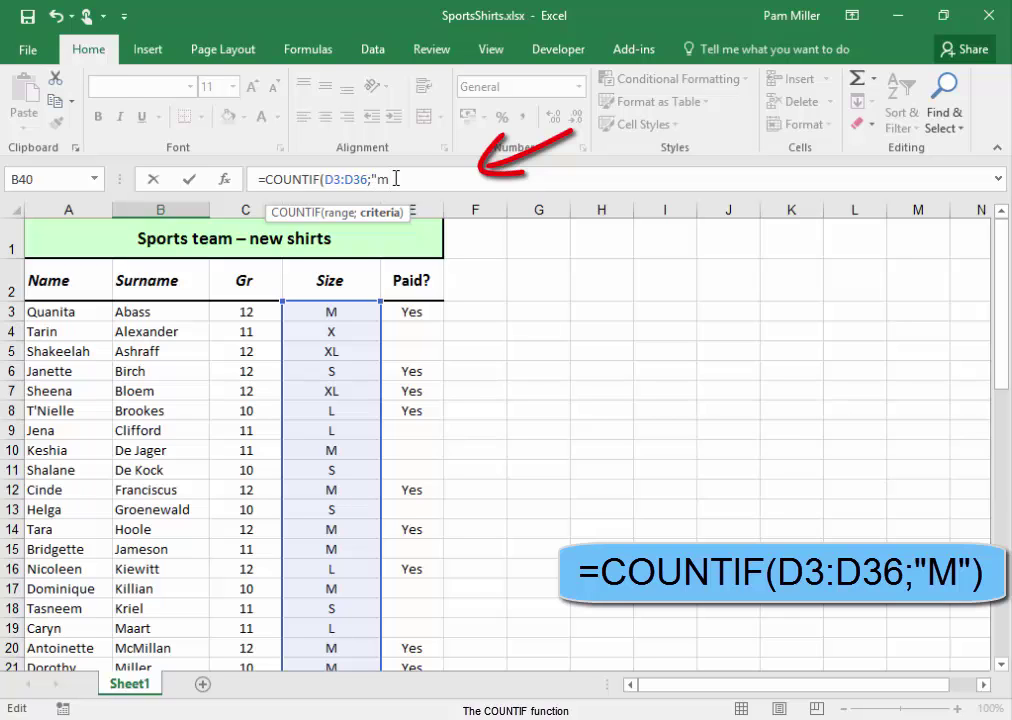
text("))
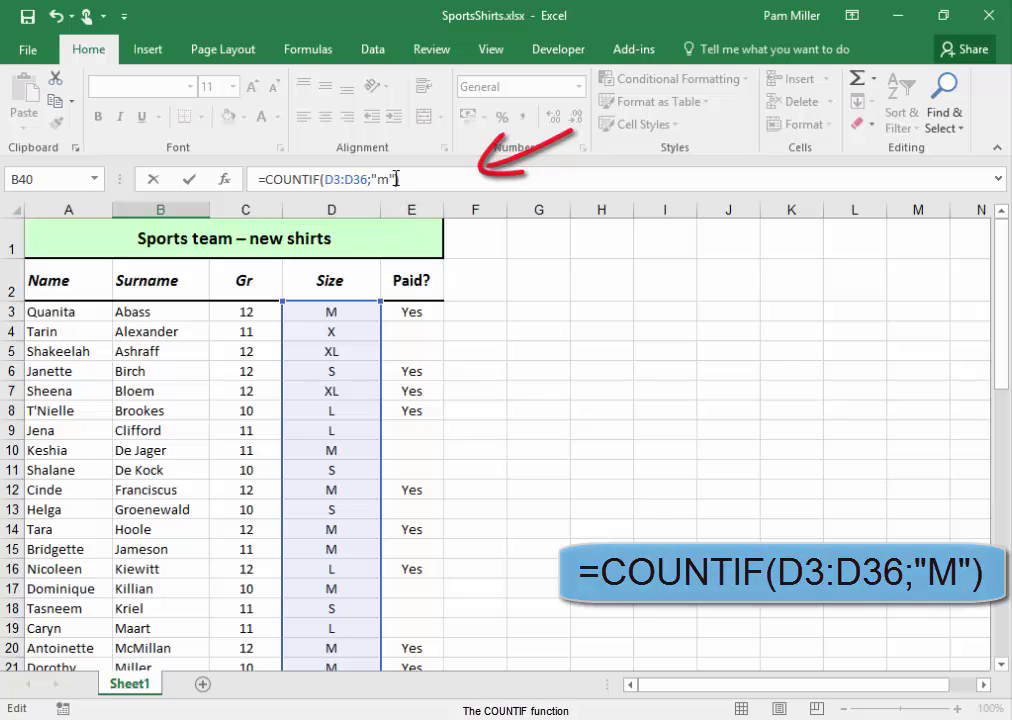
key(Return)
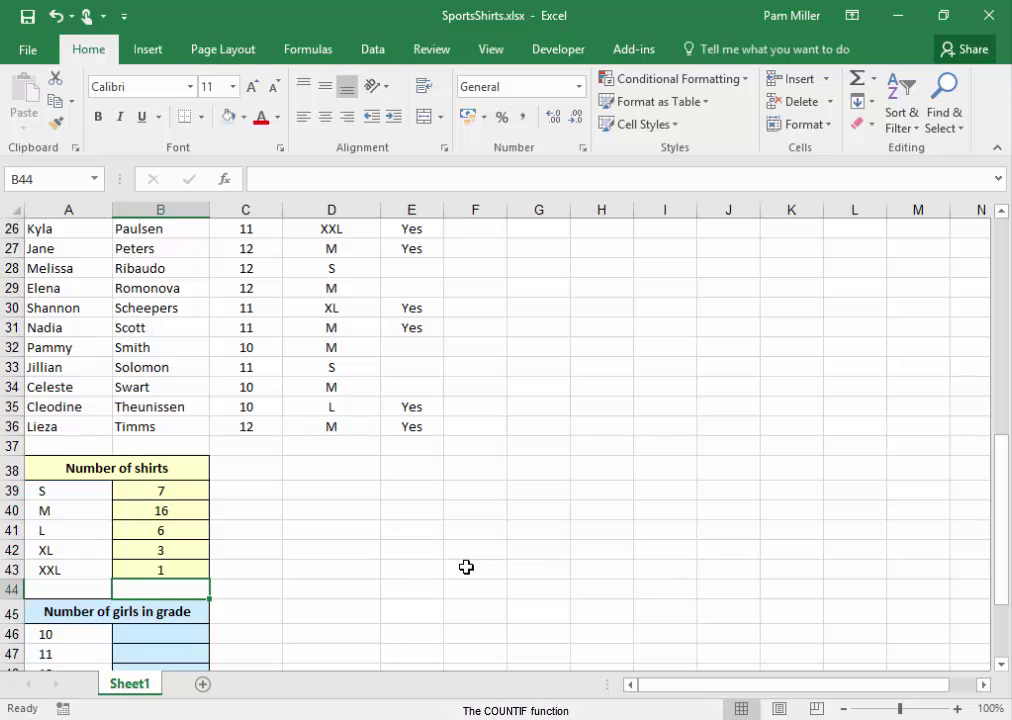
- Enter =COUNTIF(C3:C36;10) in B46 to count the girls in grade 10
scroll(429, 300, down, 3)
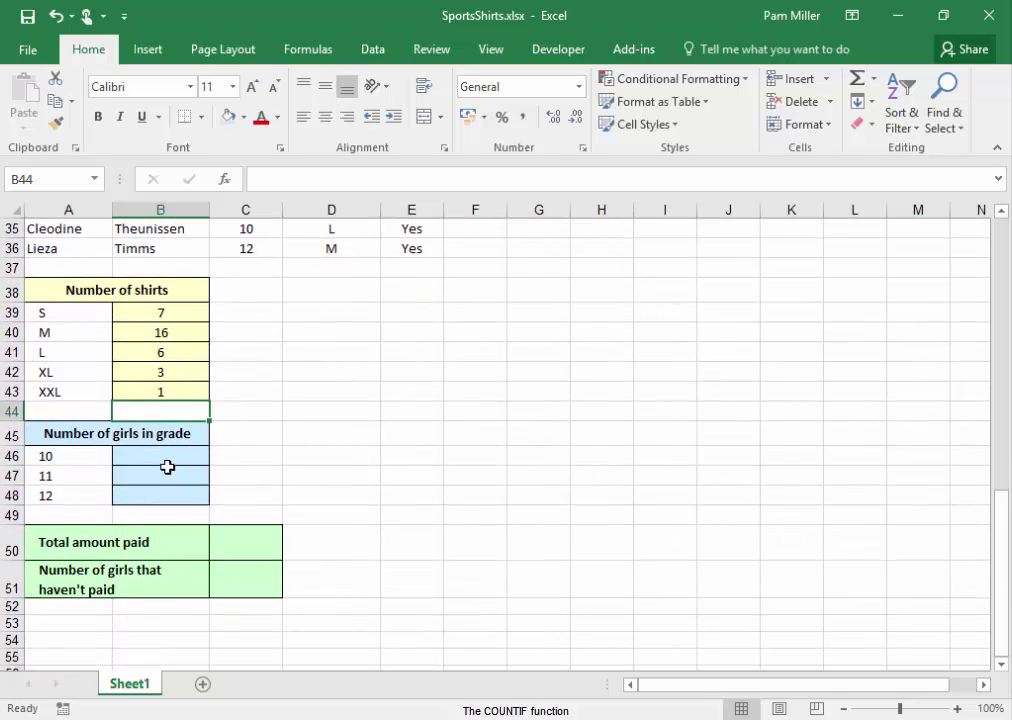
click(166, 455)
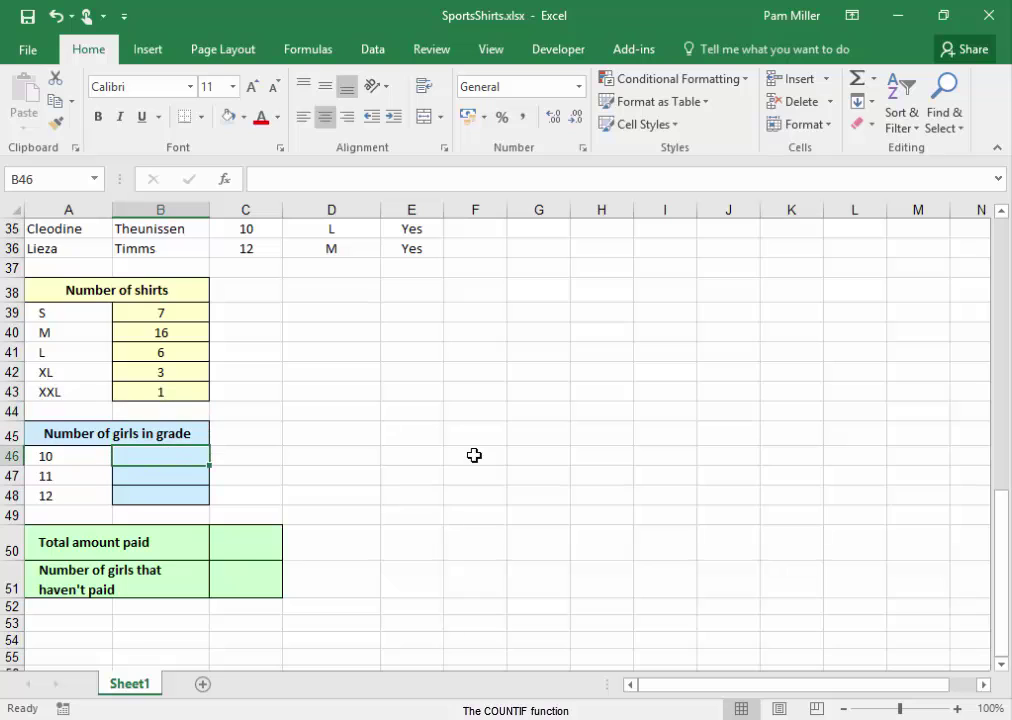
text(=c)
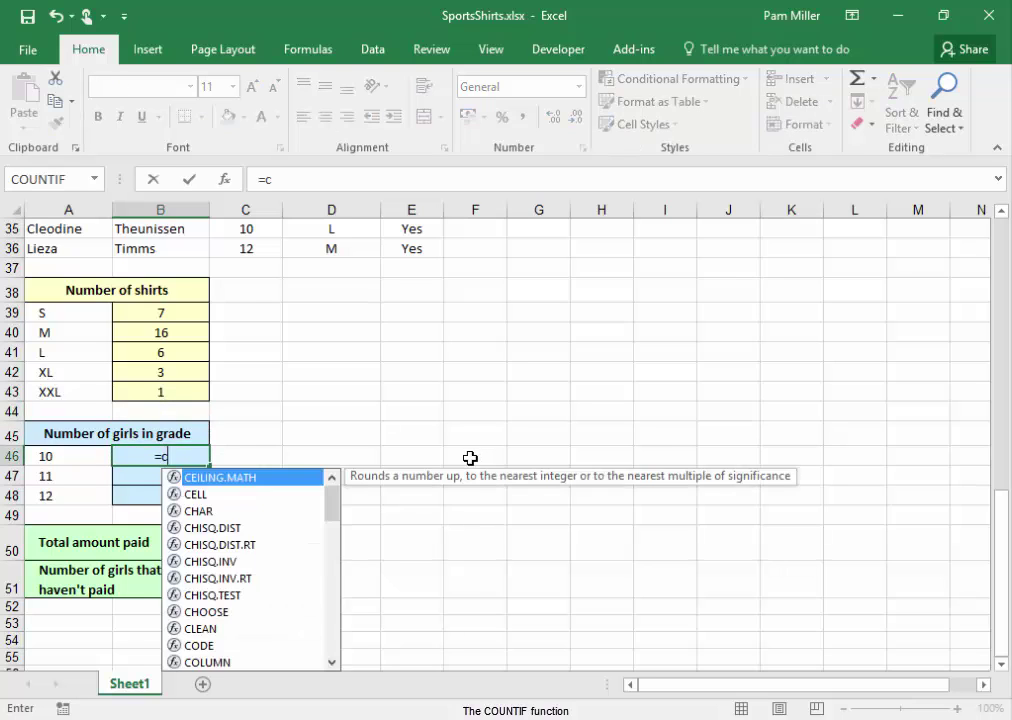
text(ounti)
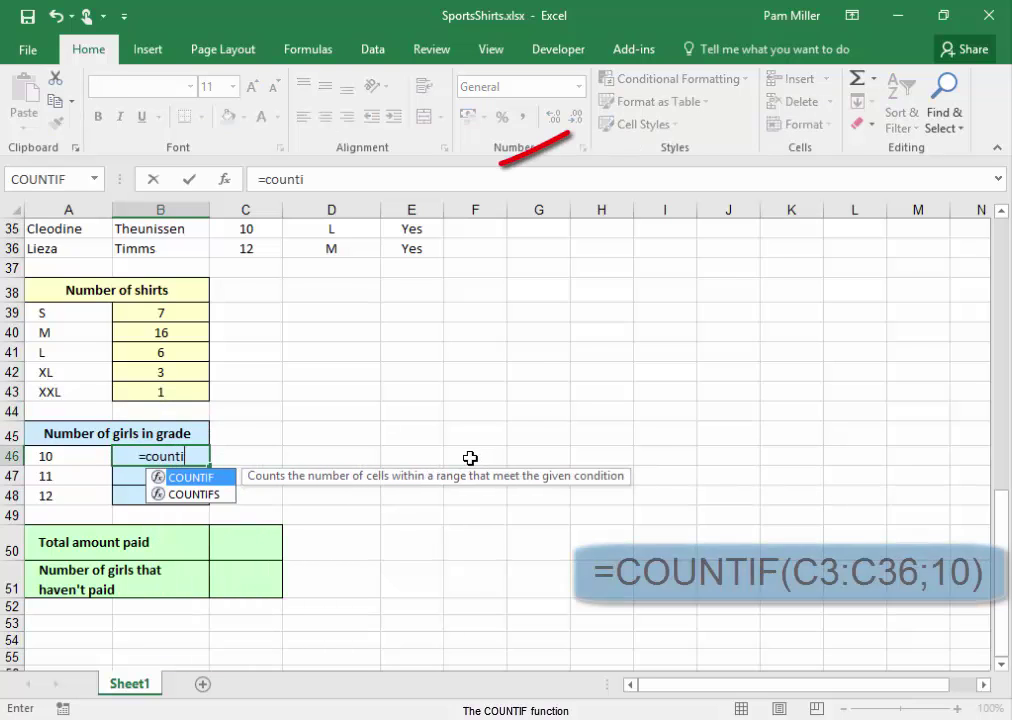
double_click(203, 484)
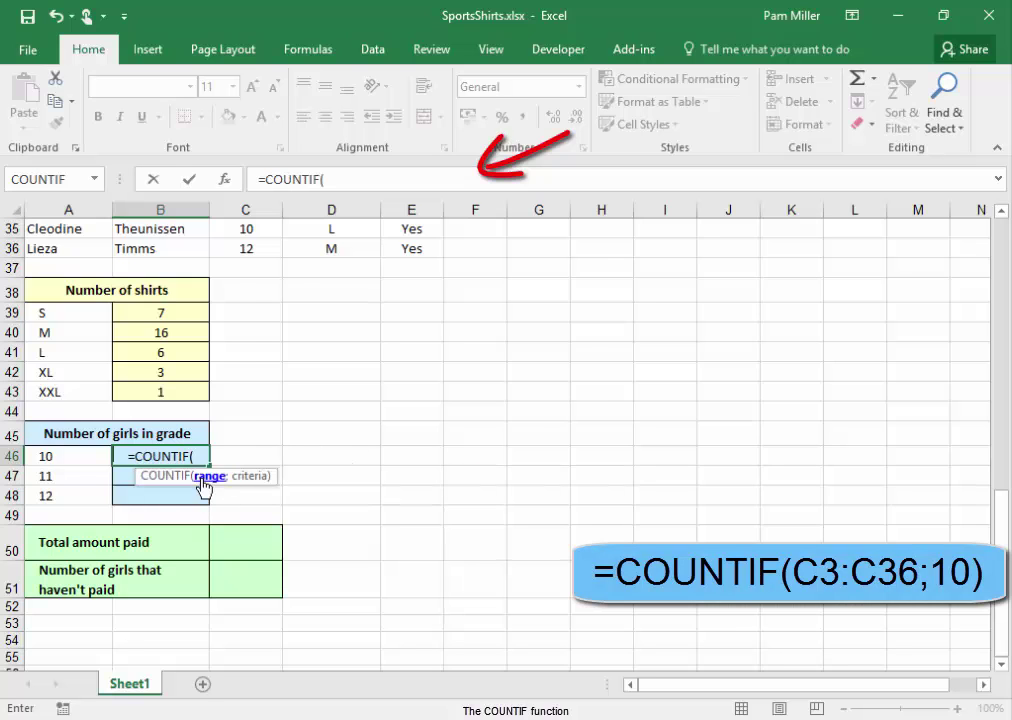
click(253, 251)
drag(253, 251, 264, 305)
click(397, 179)
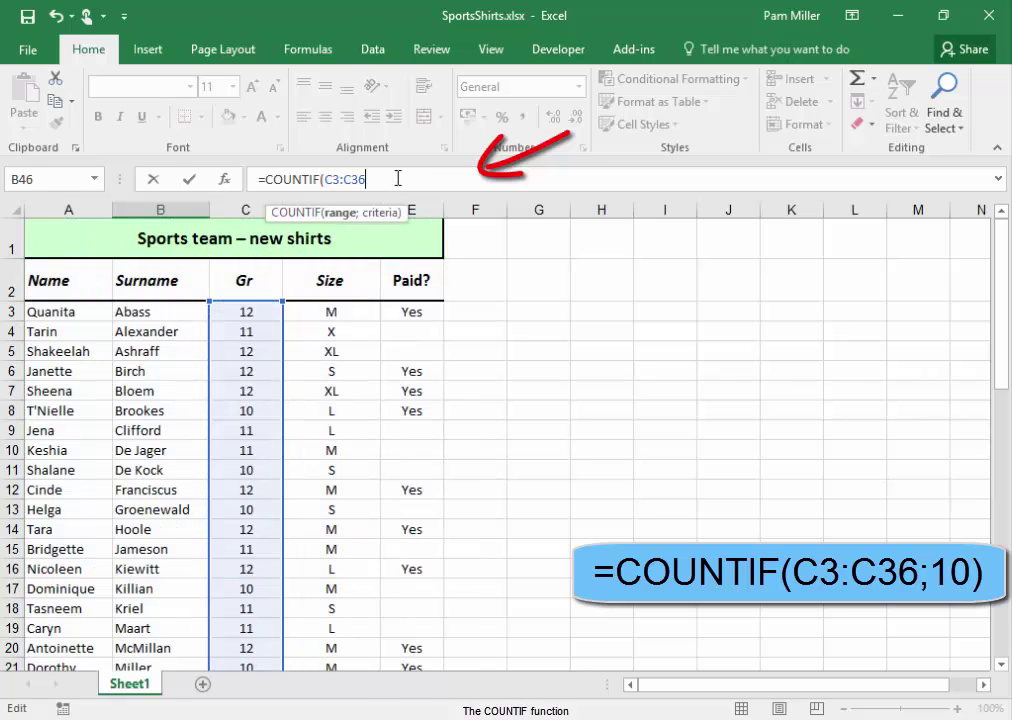
text(;10)
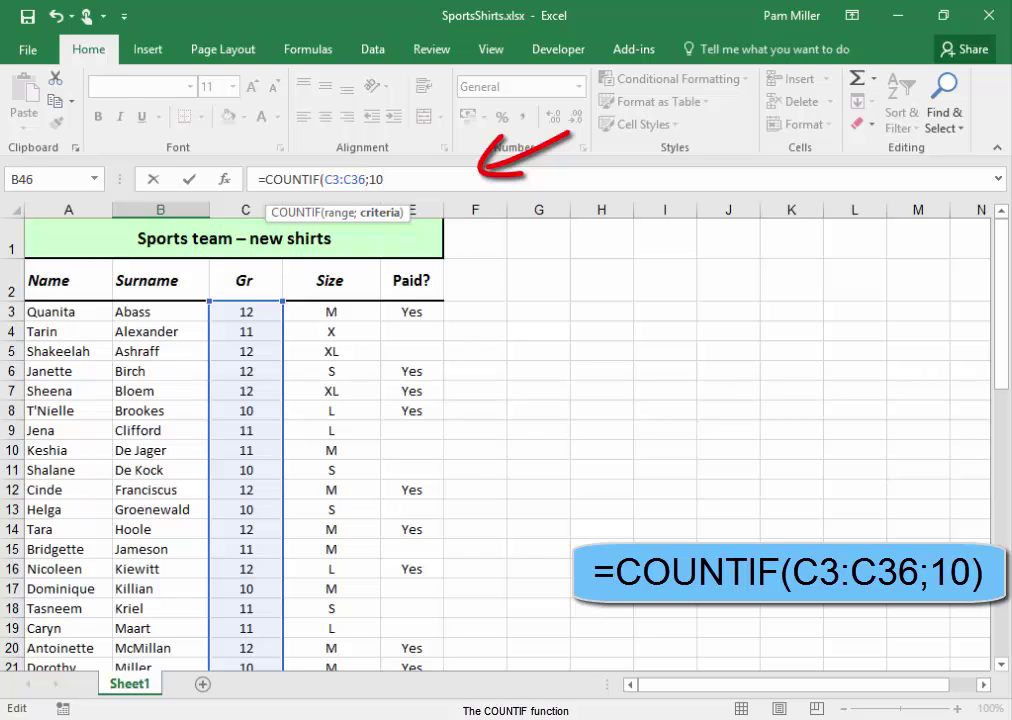
text())
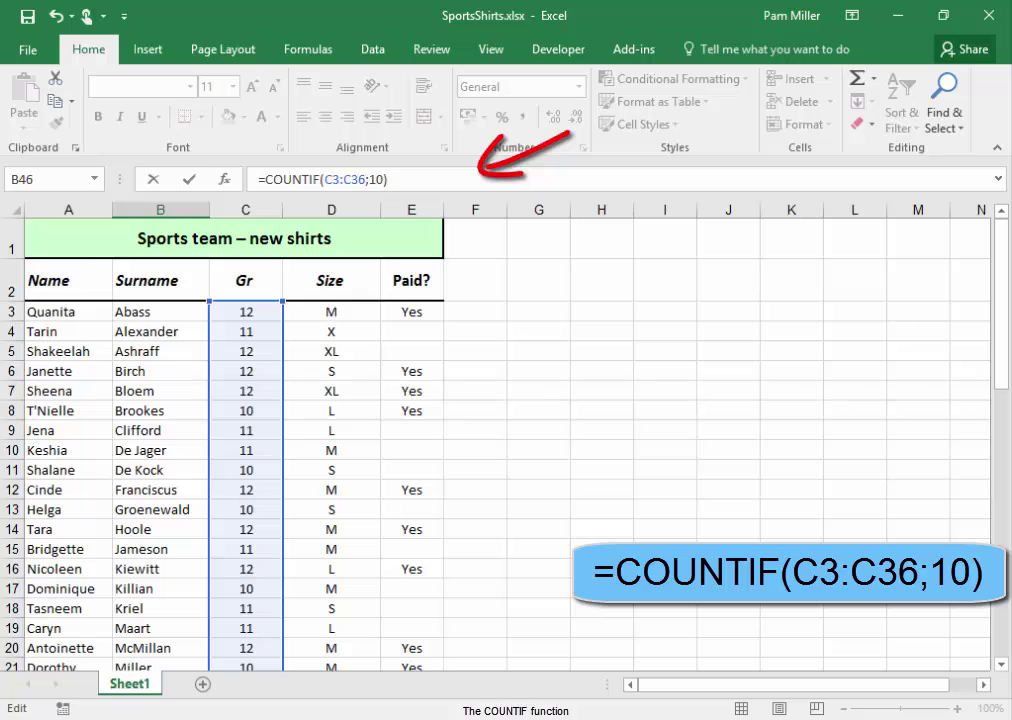
key(Return)
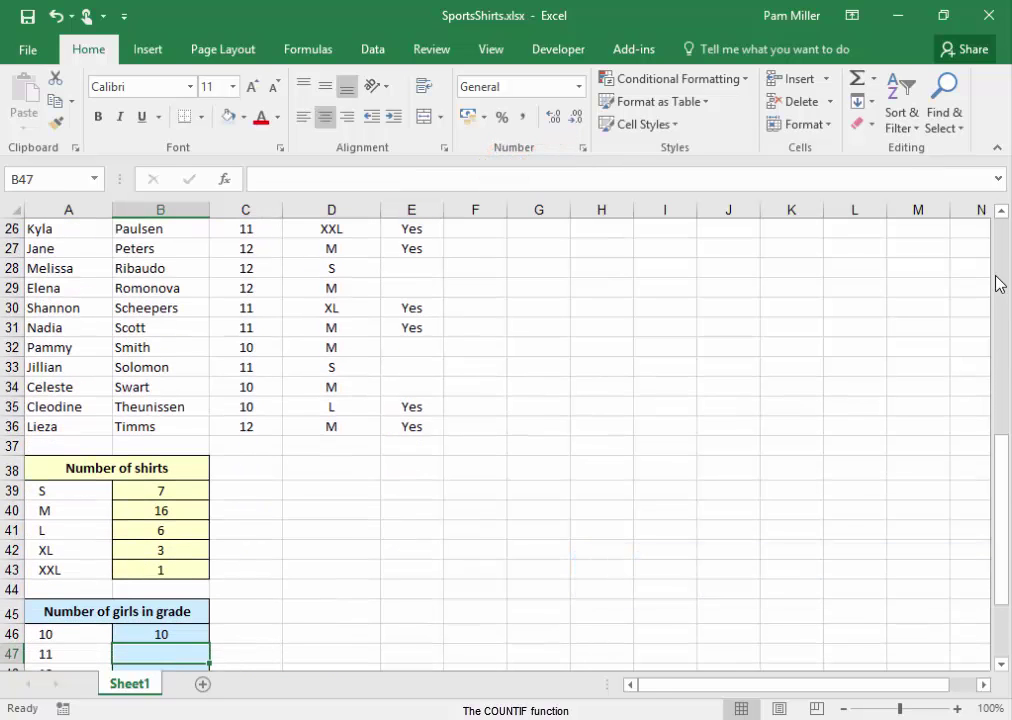
- Enter =COUNTIF(C3:C36;11) in B47 to count the girls in grade 11
text(=count)
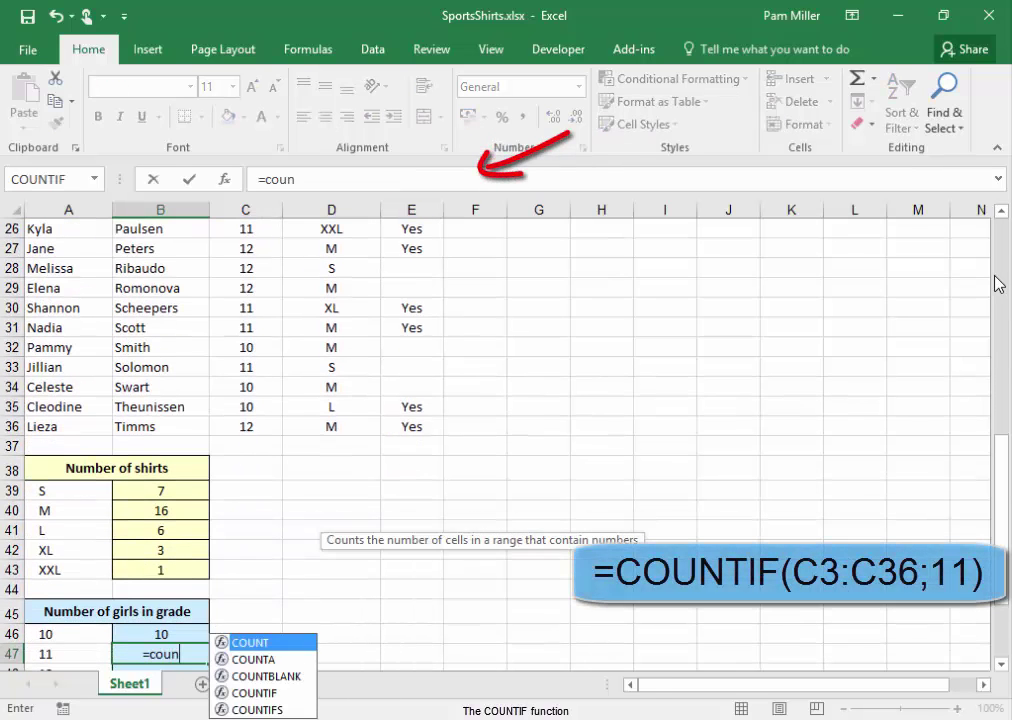
double_click(258, 693)
drag(245, 426, 239, 305)
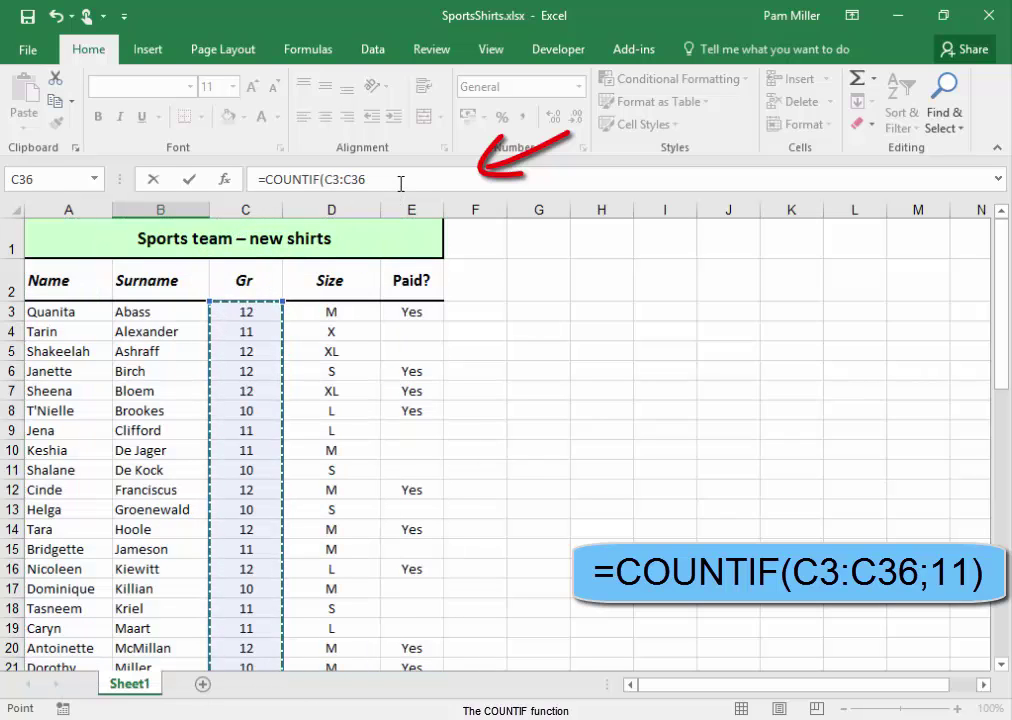
click(401, 181)
text(;11)
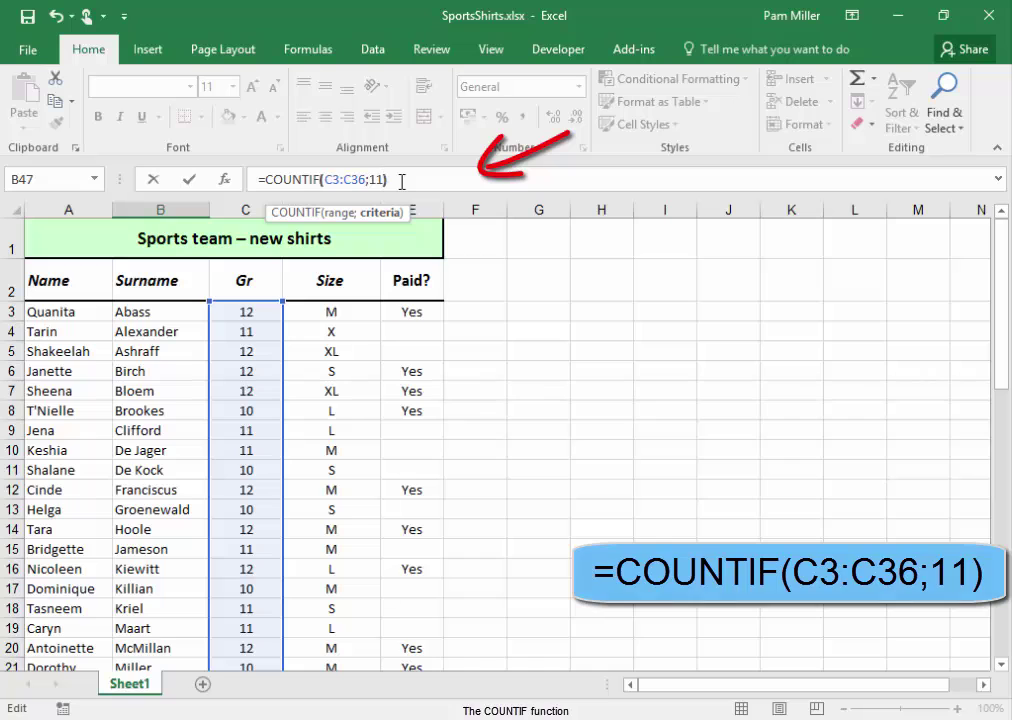
key(Return)
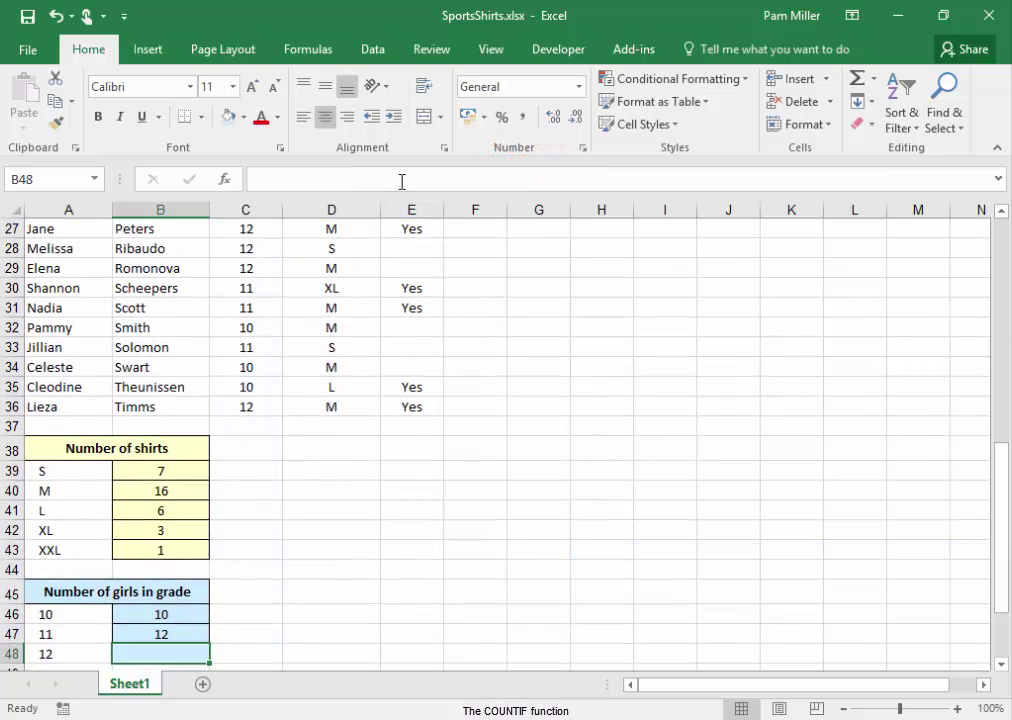
- Enter =COUNTIF(C3:C36;12) in B48 to count the girls in grade 12
text(=c)
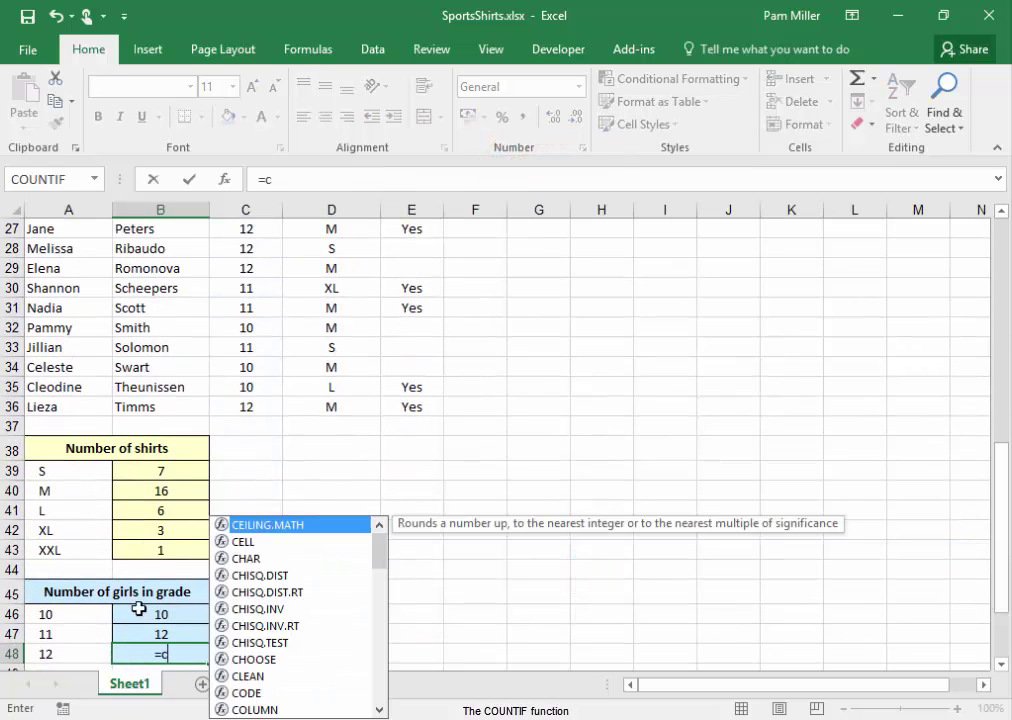
text(ount)
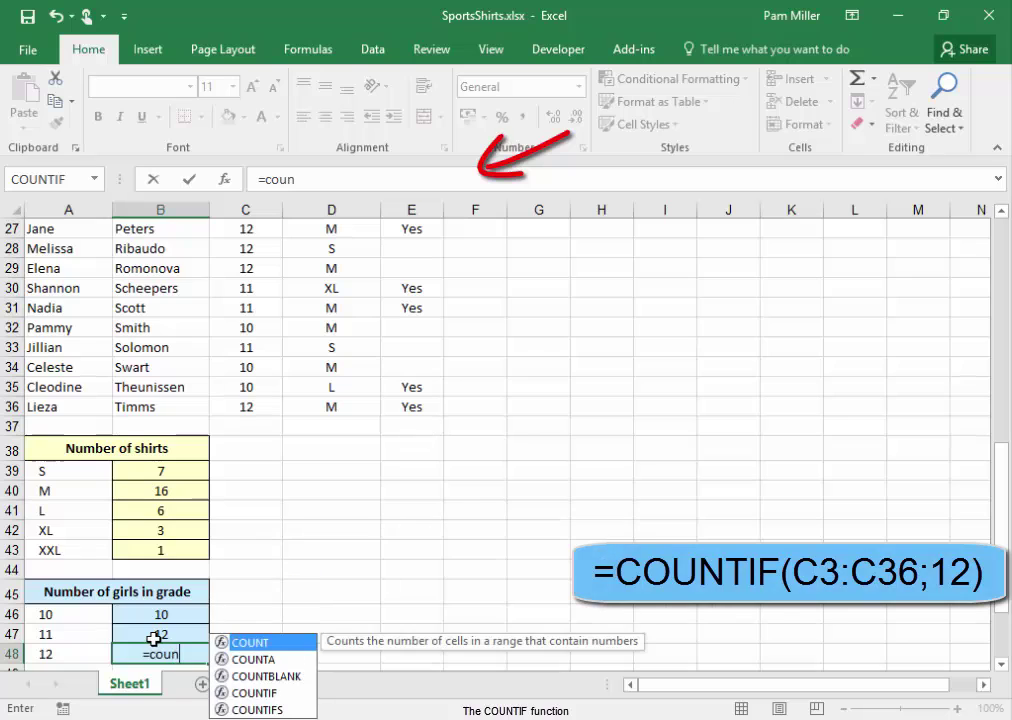
double_click(233, 694)
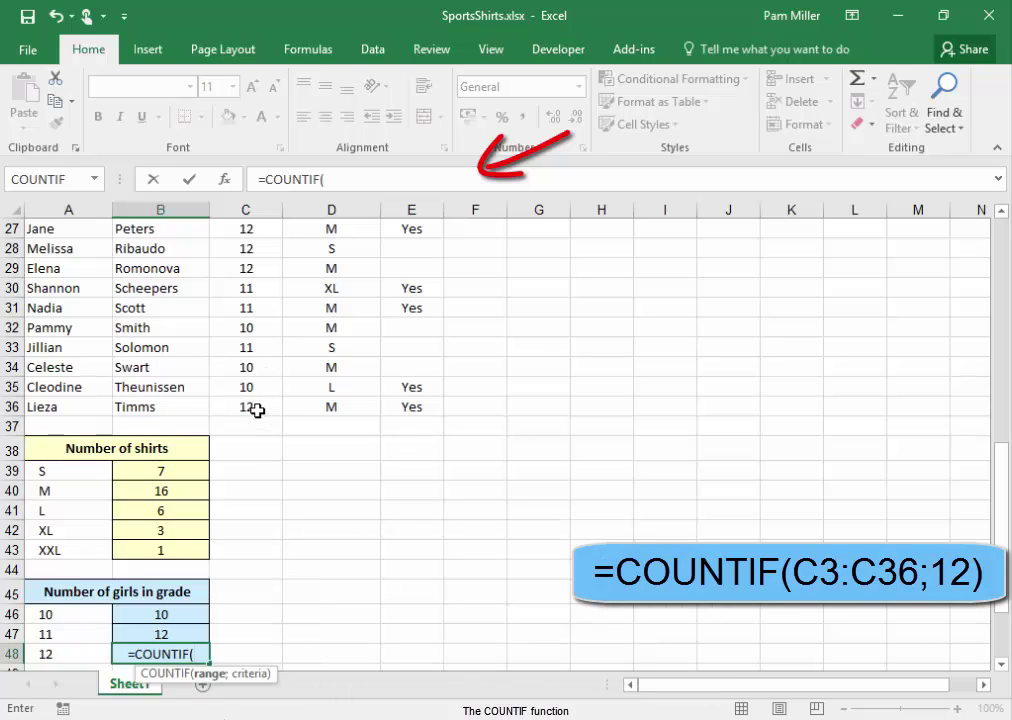
drag(260, 409, 250, 310)
click(379, 179)
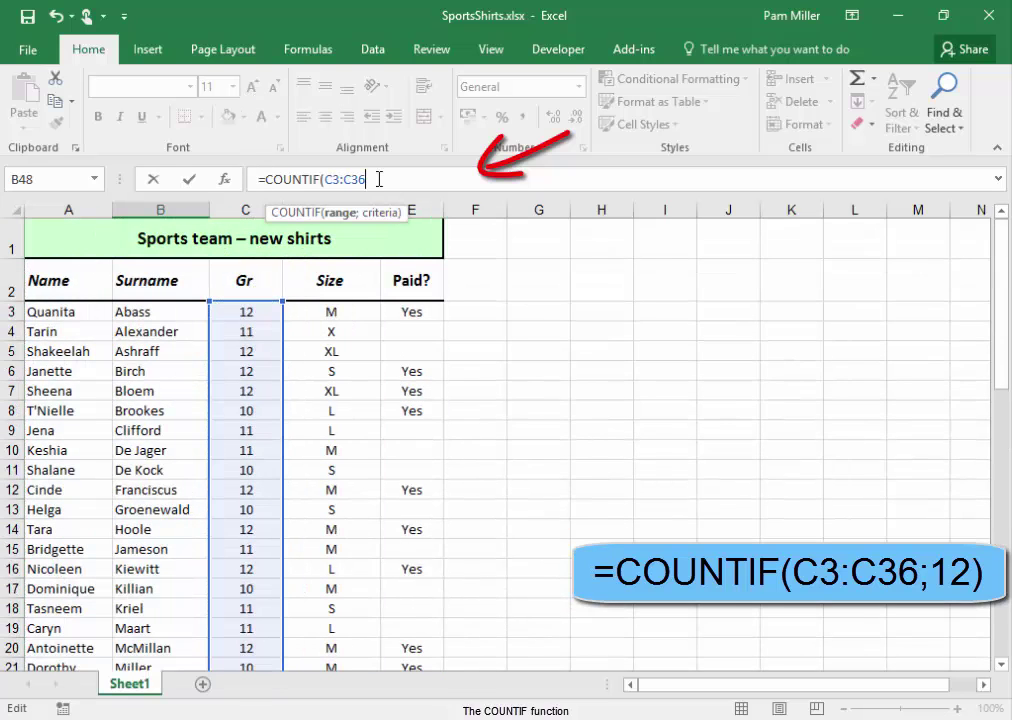
text(;12)
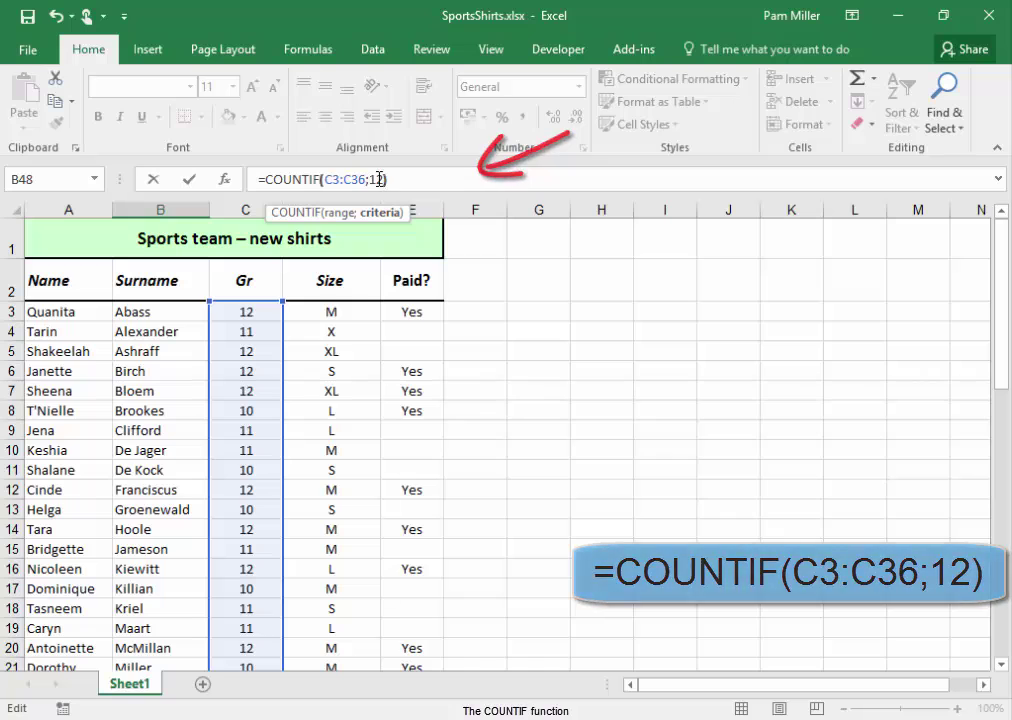
key(Return)
- Start a formula in C50 for the total amount paid and insert the COUNTIF function from the Most Recently Used category
scroll(337, 276, down, 3)
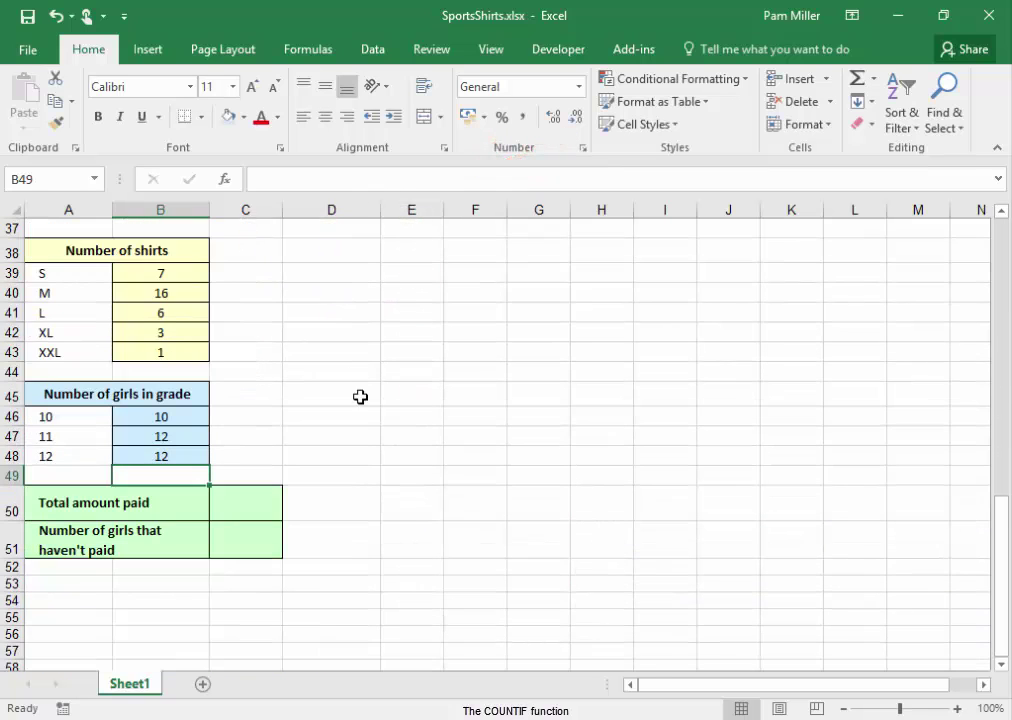
click(264, 508)
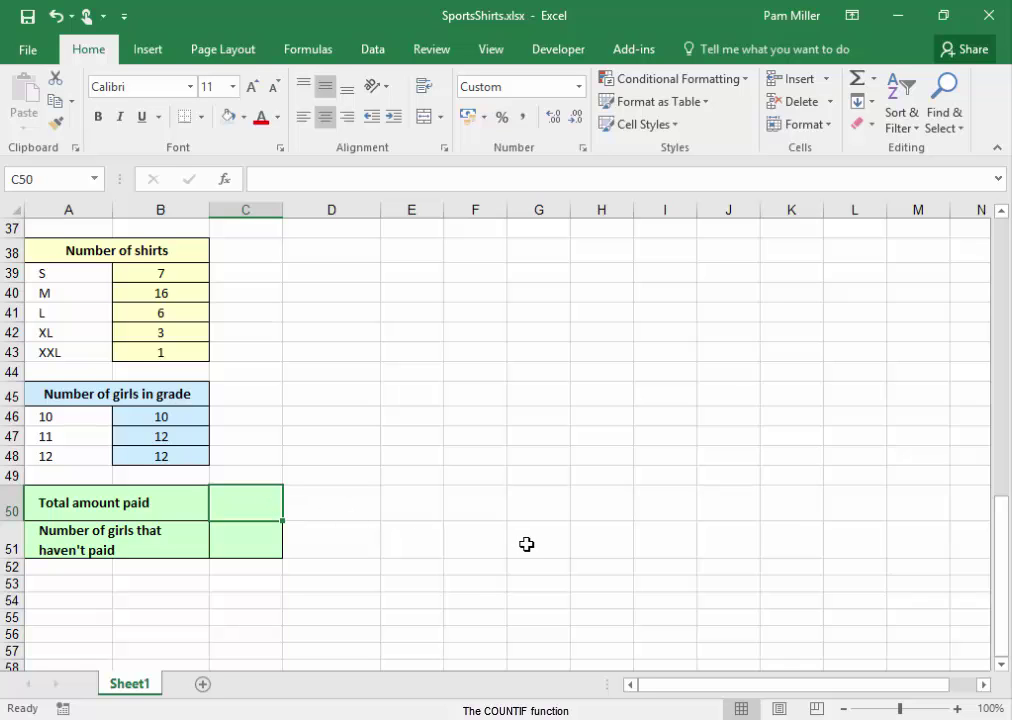
scroll(527, 544, up, 2)
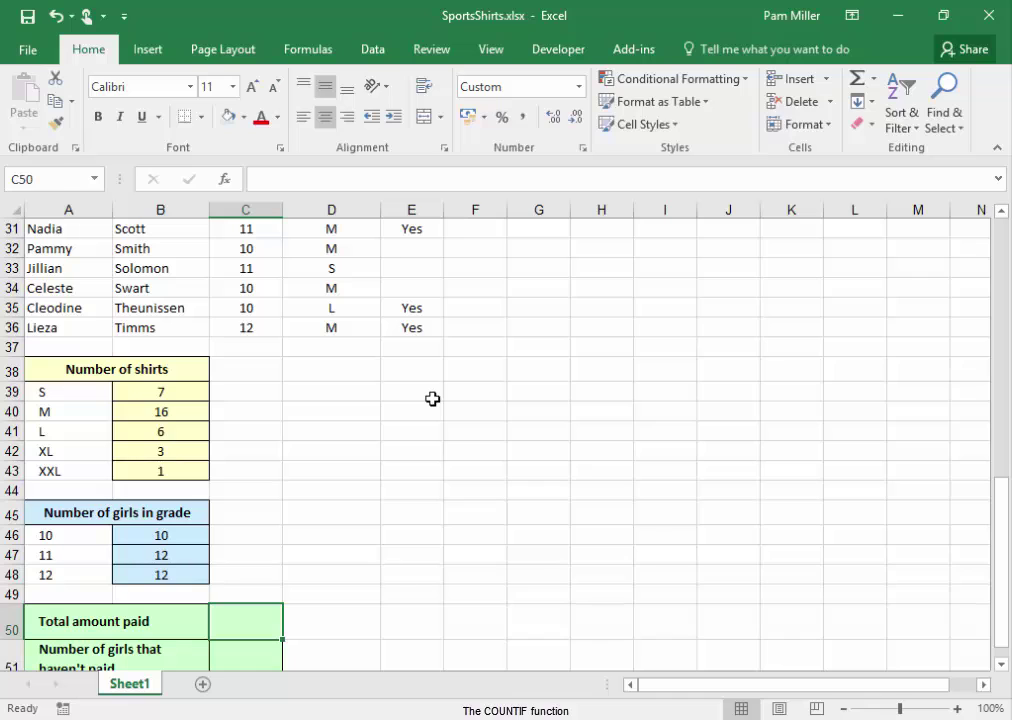
text(=)
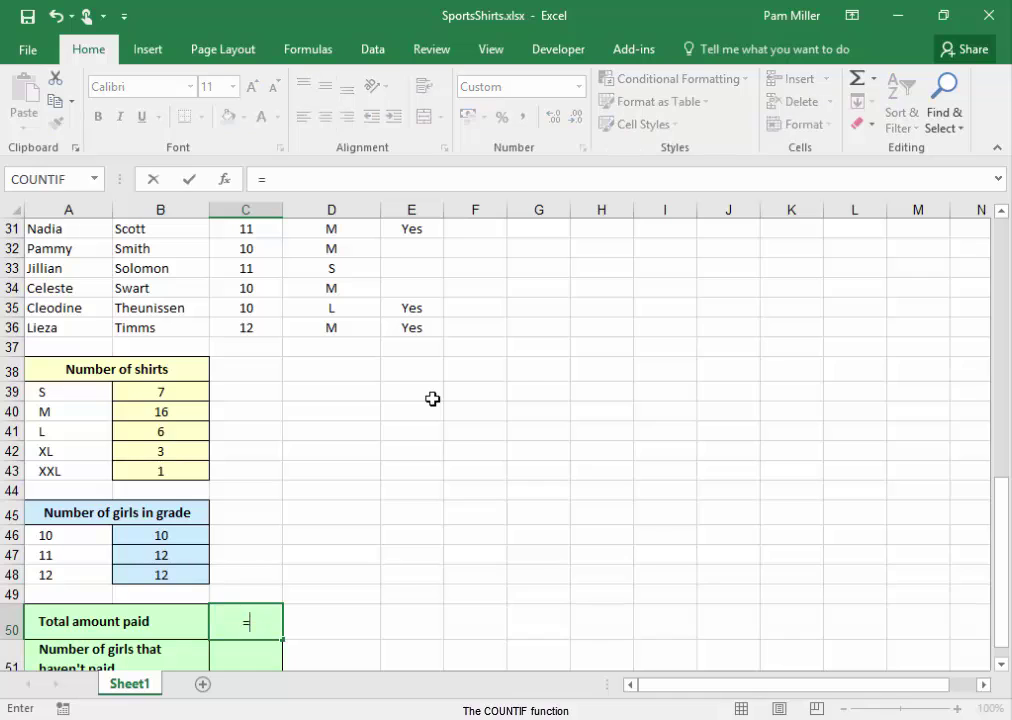
click(313, 52)
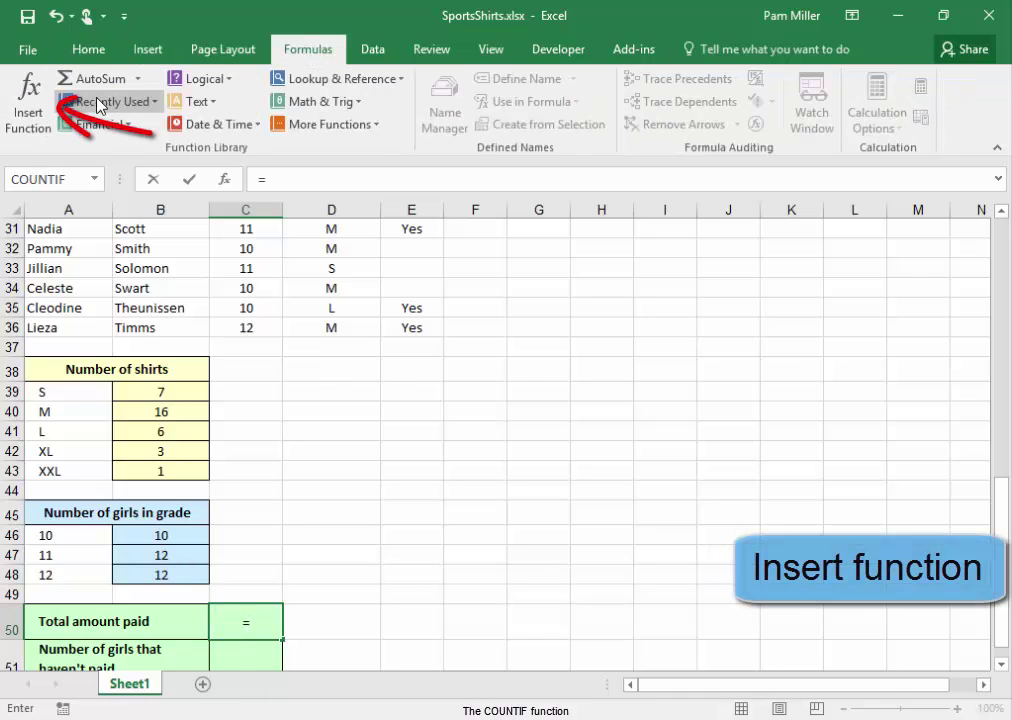
click(45, 124)
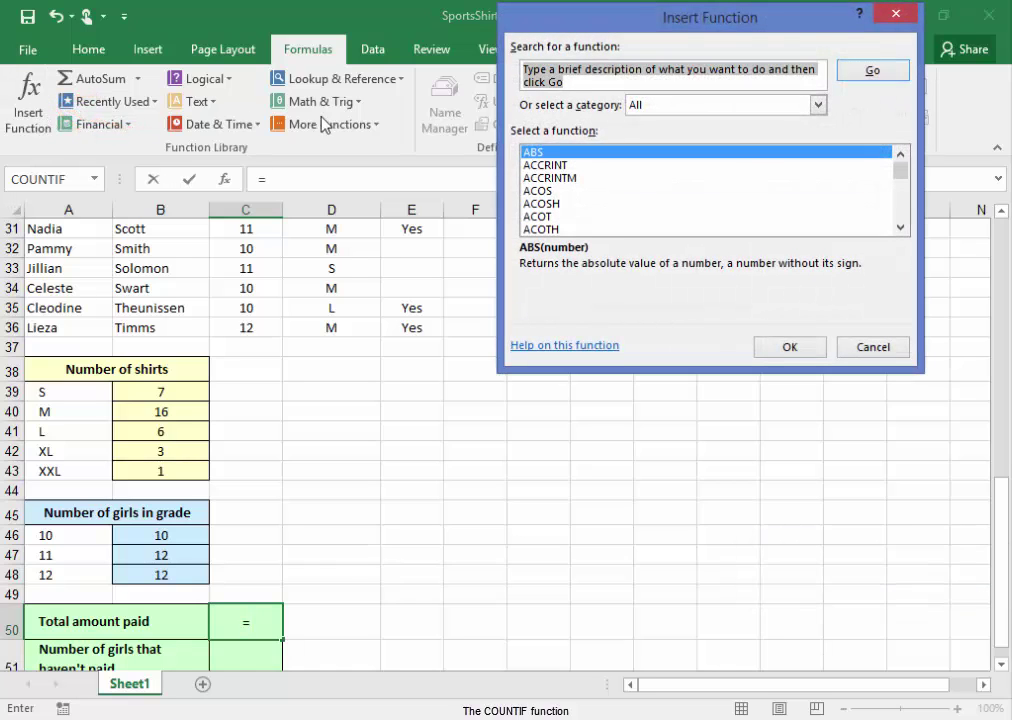
click(819, 105)
click(819, 105)
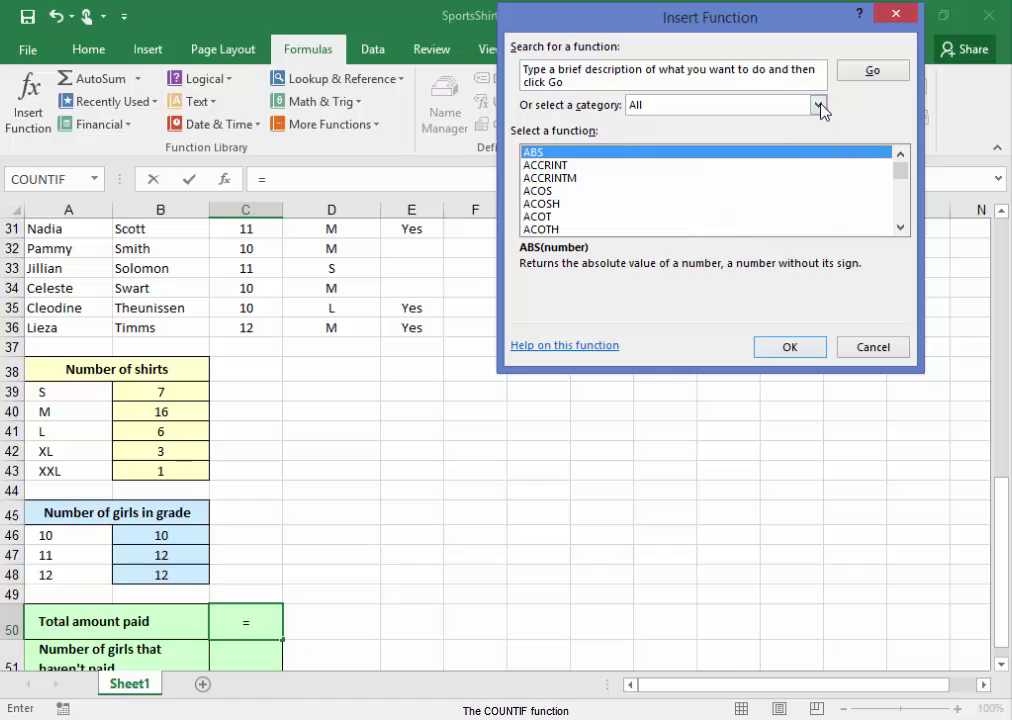
click(819, 105)
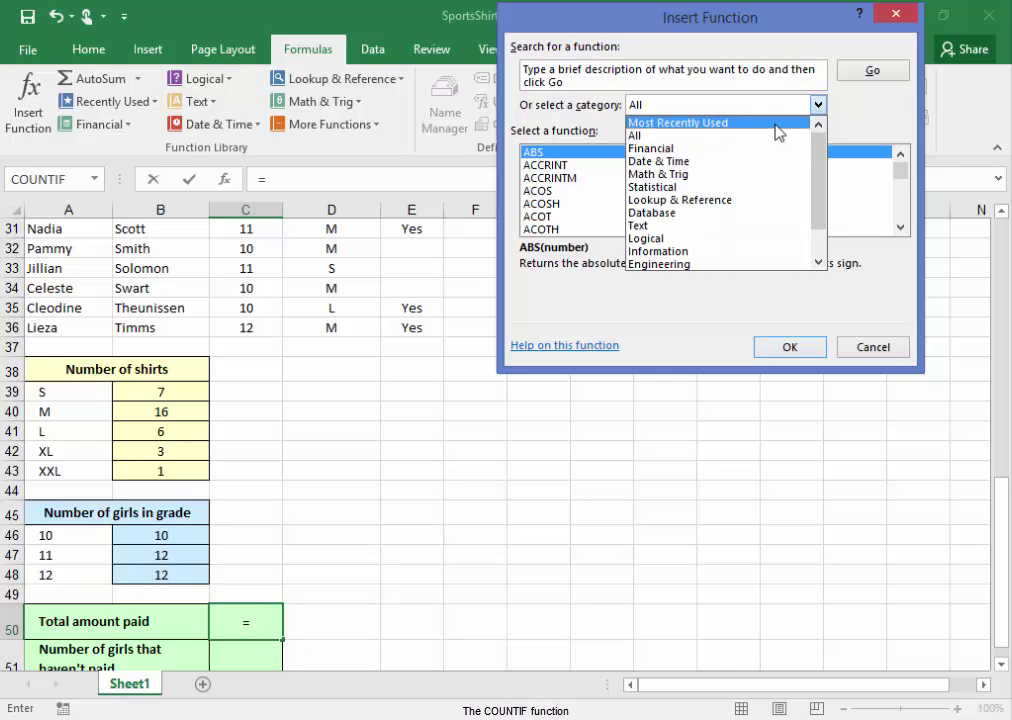
click(779, 123)
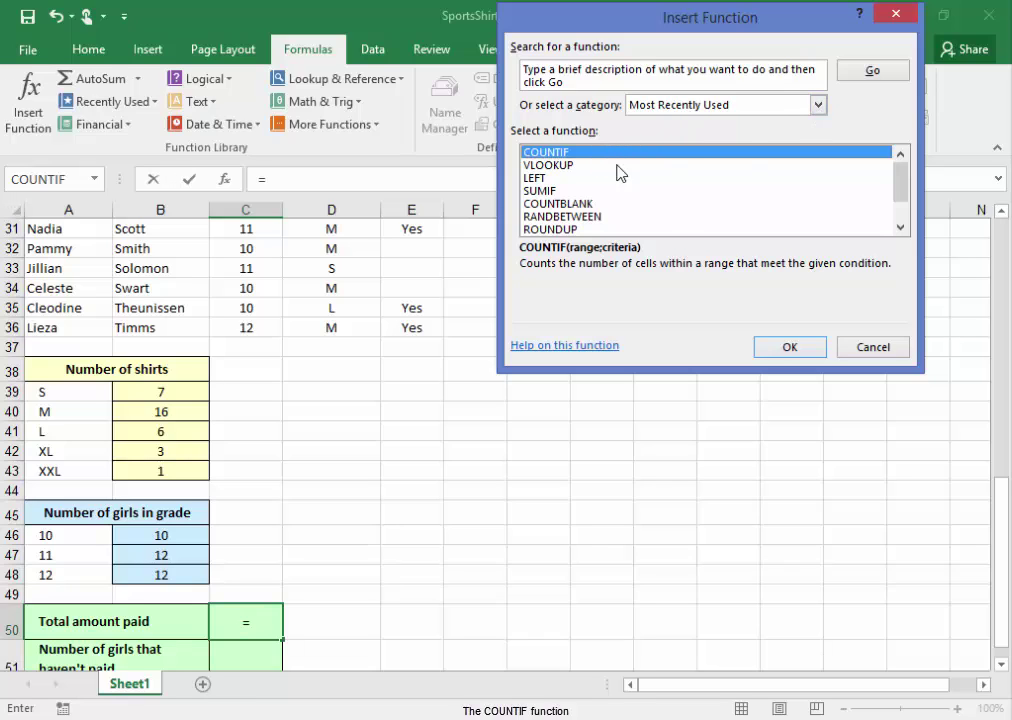
click(786, 347)
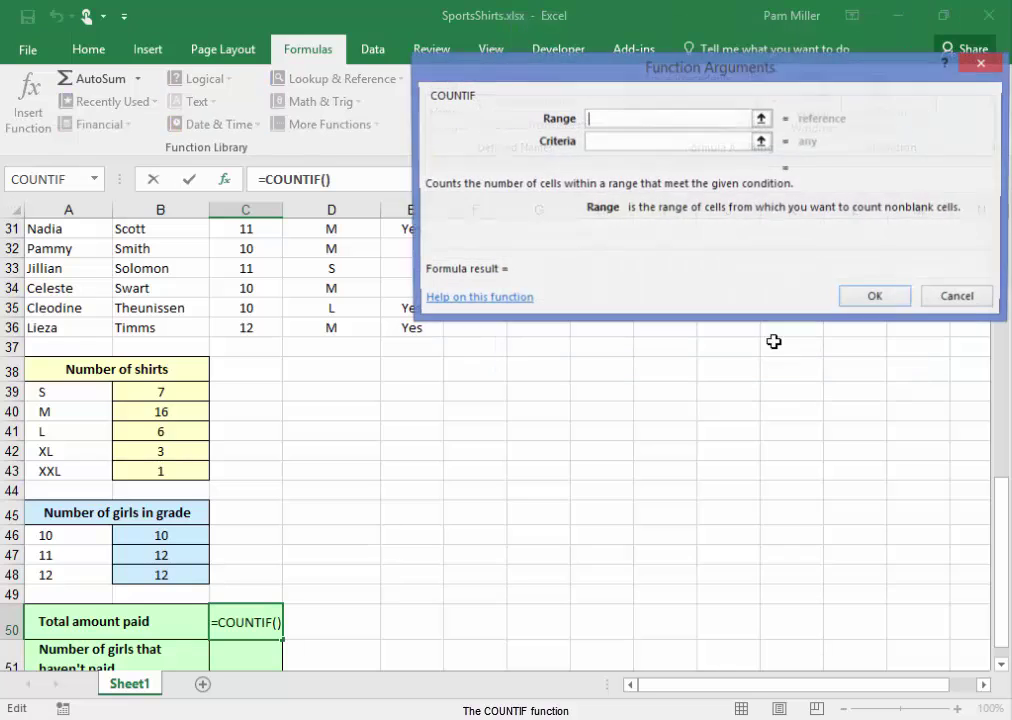
- Set the COUNTIF range to E3:E36 and the criteria to "Yes", and confirm the function arguments
drag(527, 80, 575, 408)
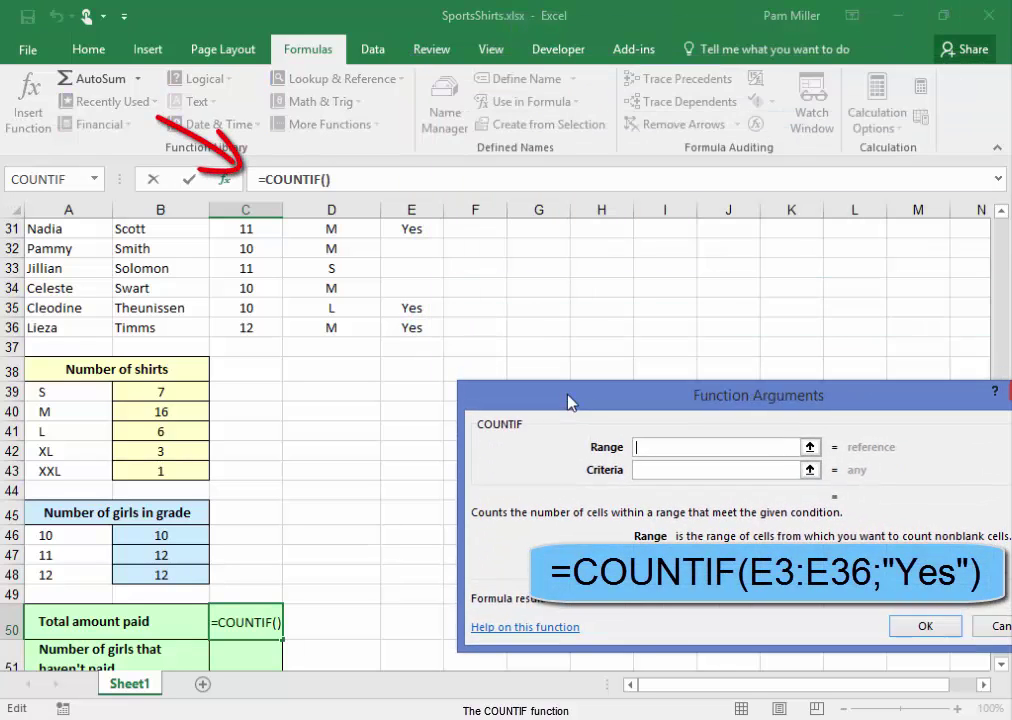
drag(411, 327, 428, 309)
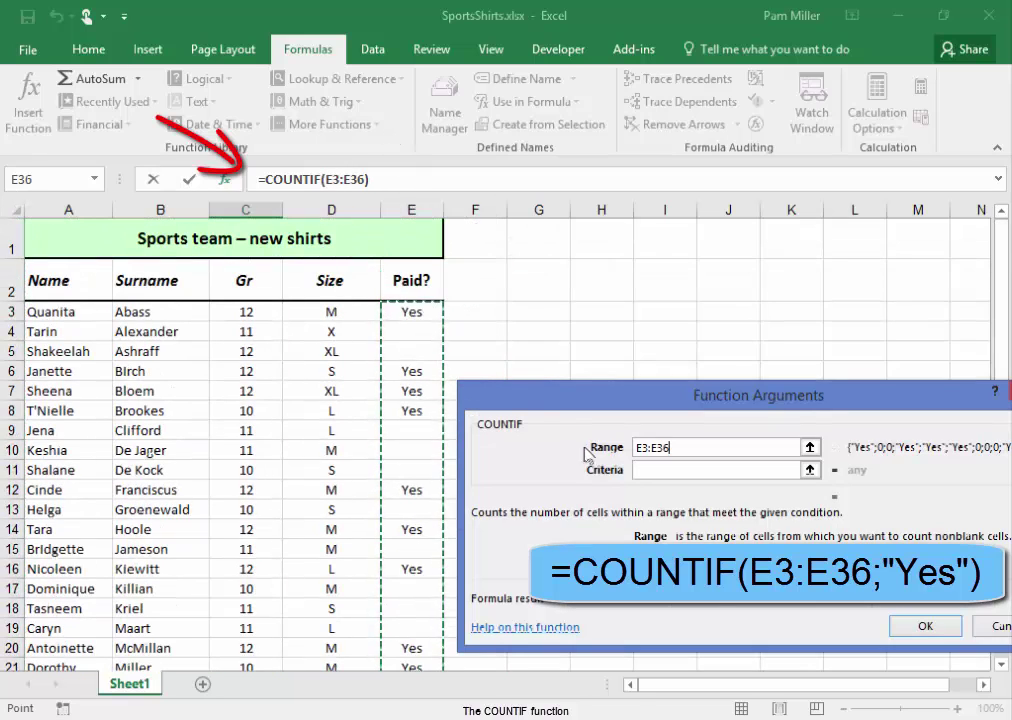
click(640, 470)
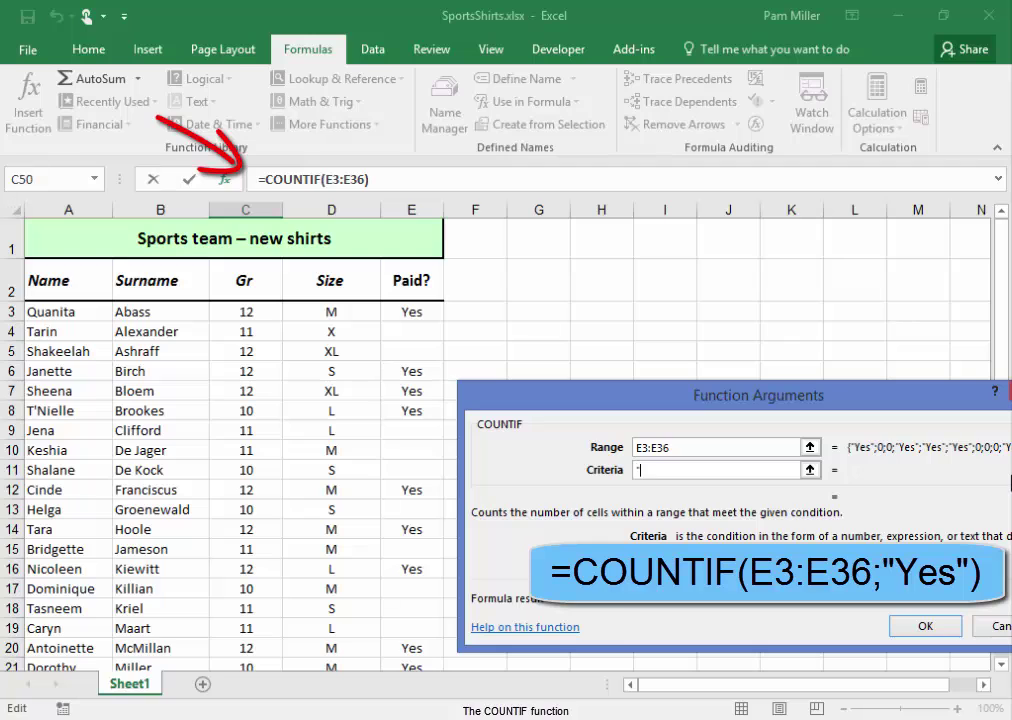
text("Yes")
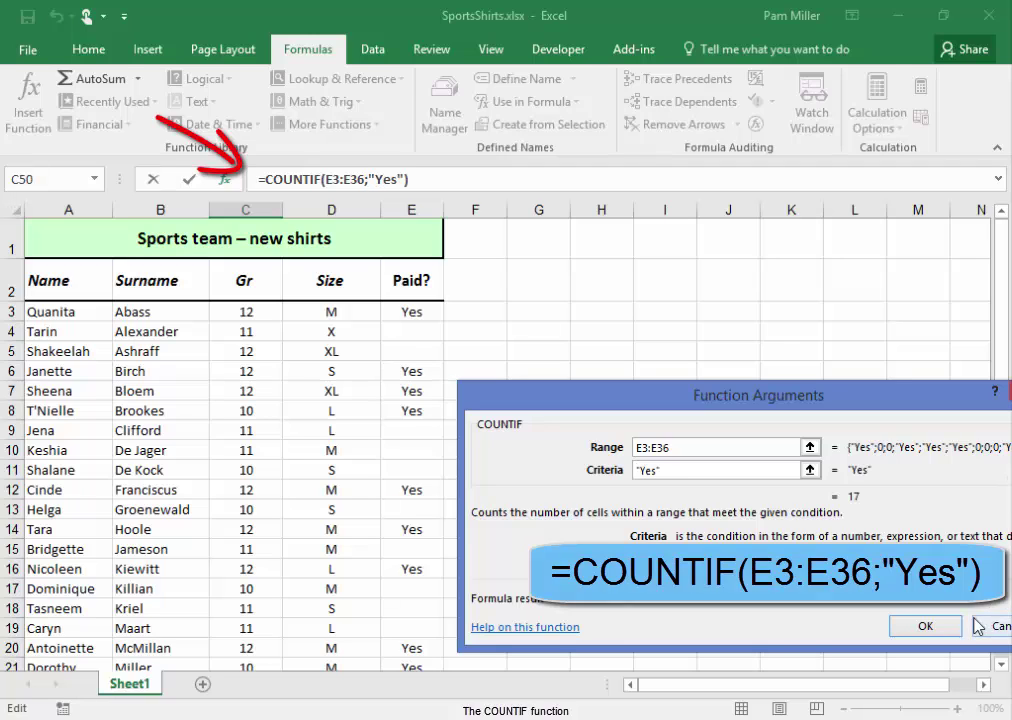
click(933, 627)
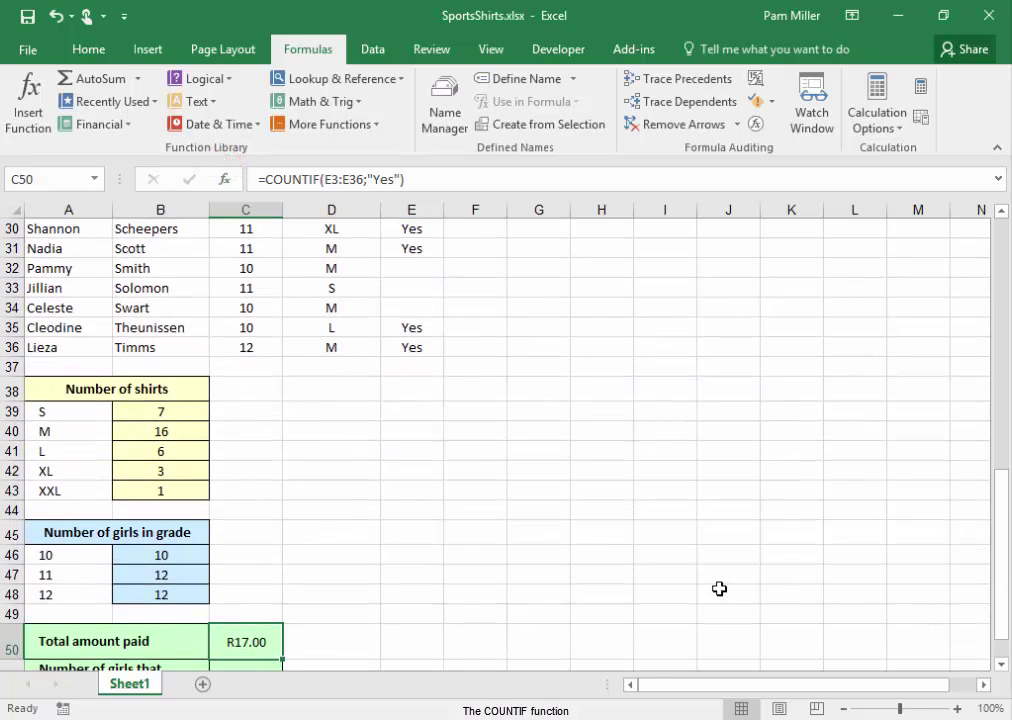
- Extend the total amount paid formula in C50 to =COUNTIF(E3:E36;"Yes")*65
scroll(721, 587, down, 1)
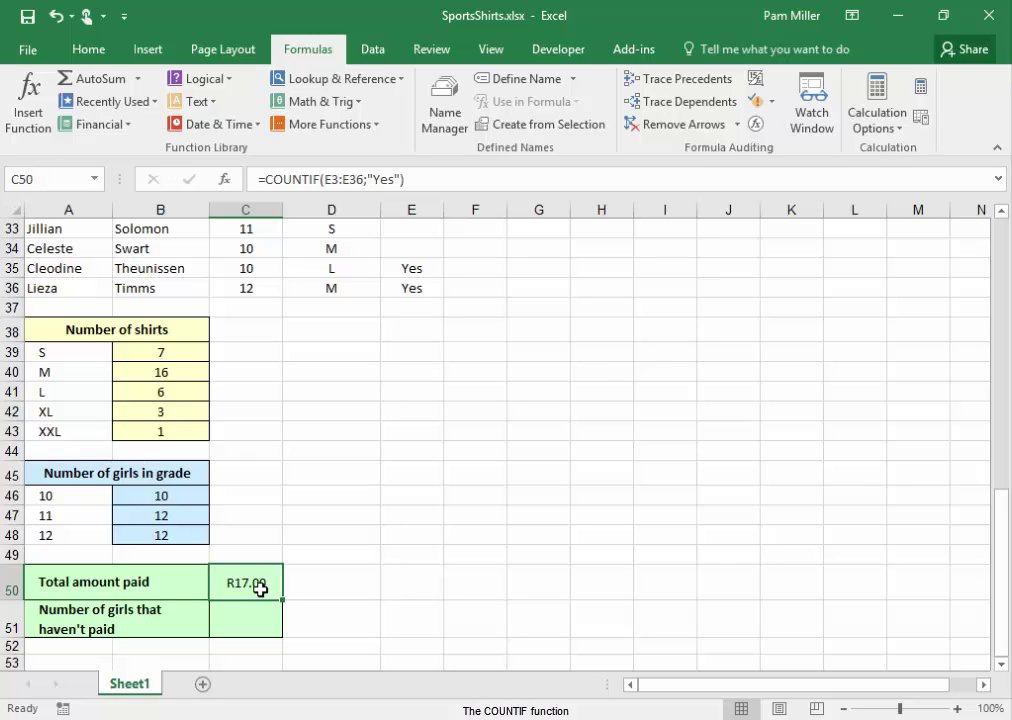
click(420, 179)
text(*)
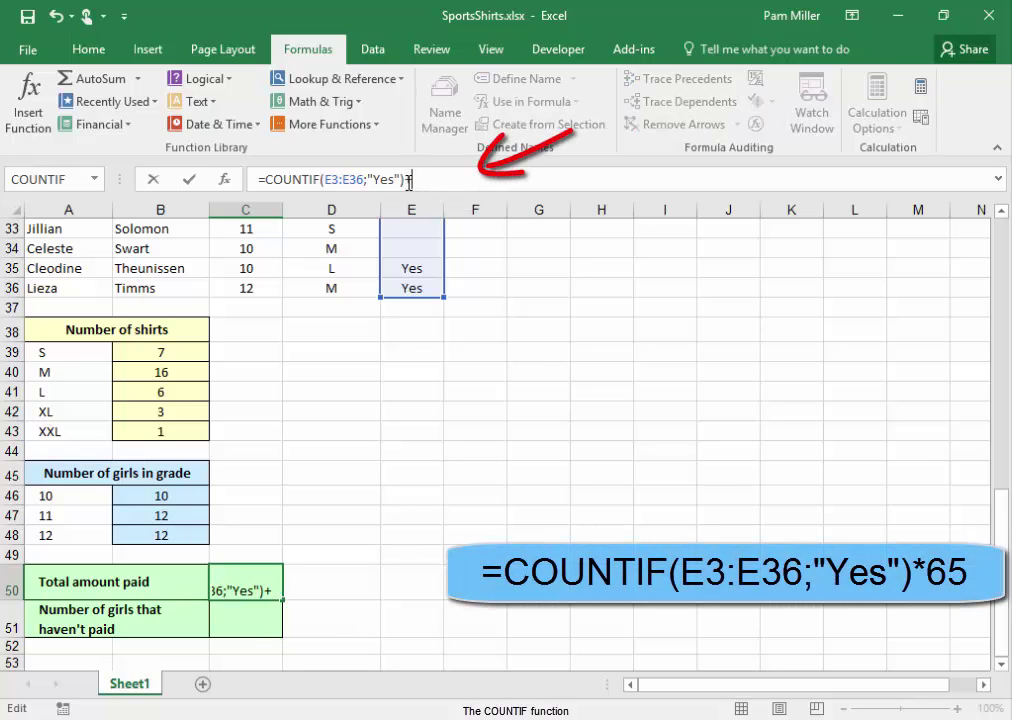
text(65)
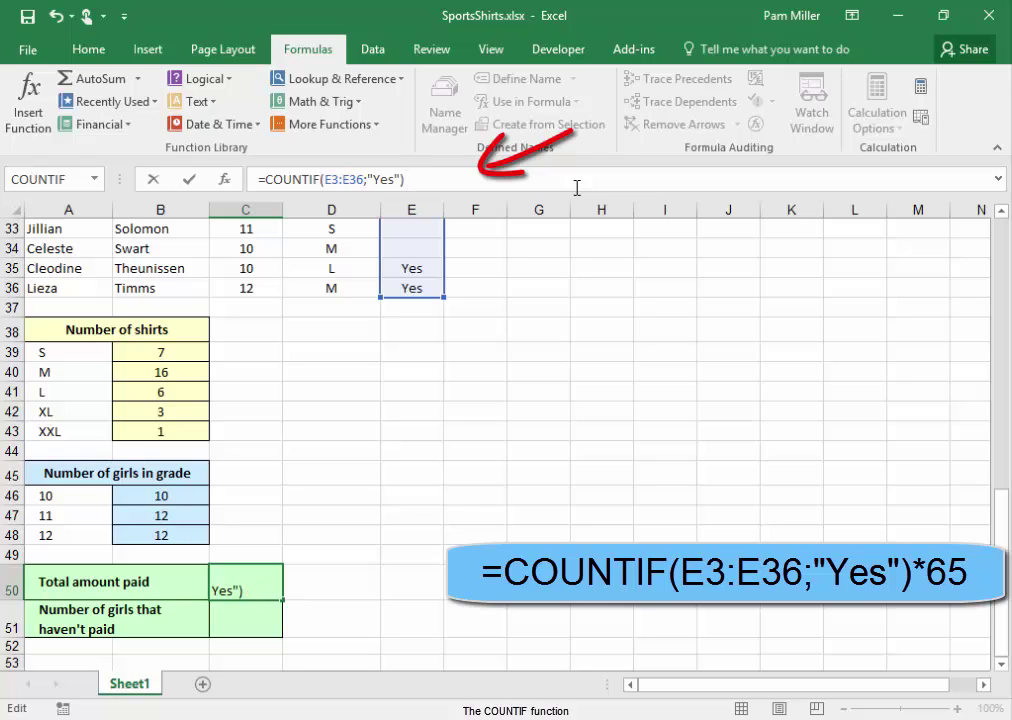
text(65)
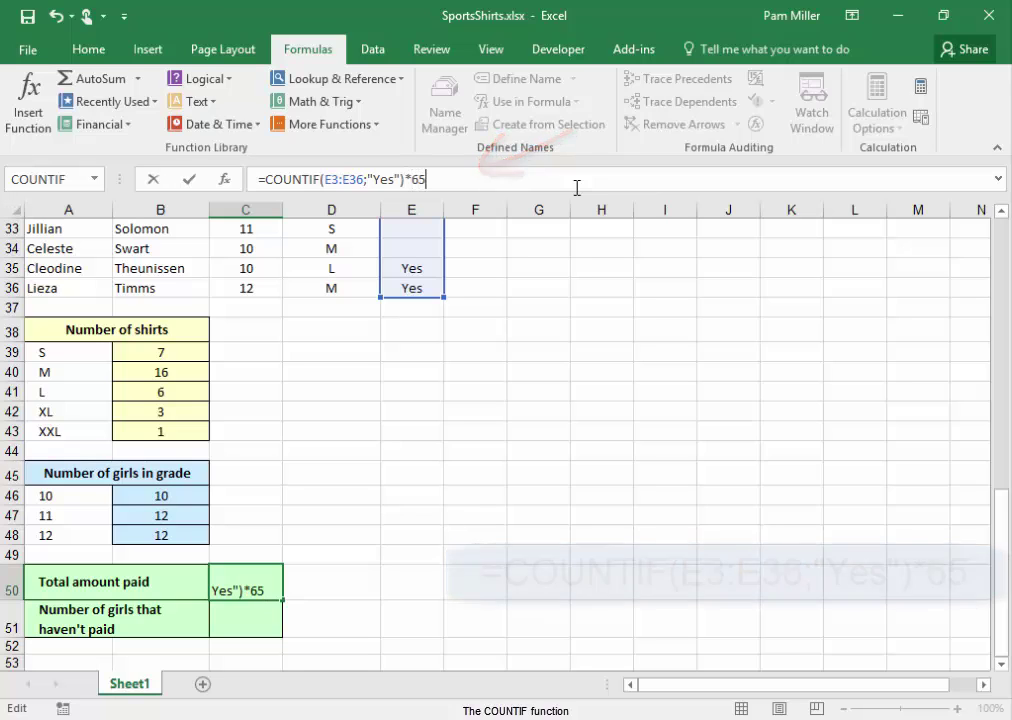
key(Return)
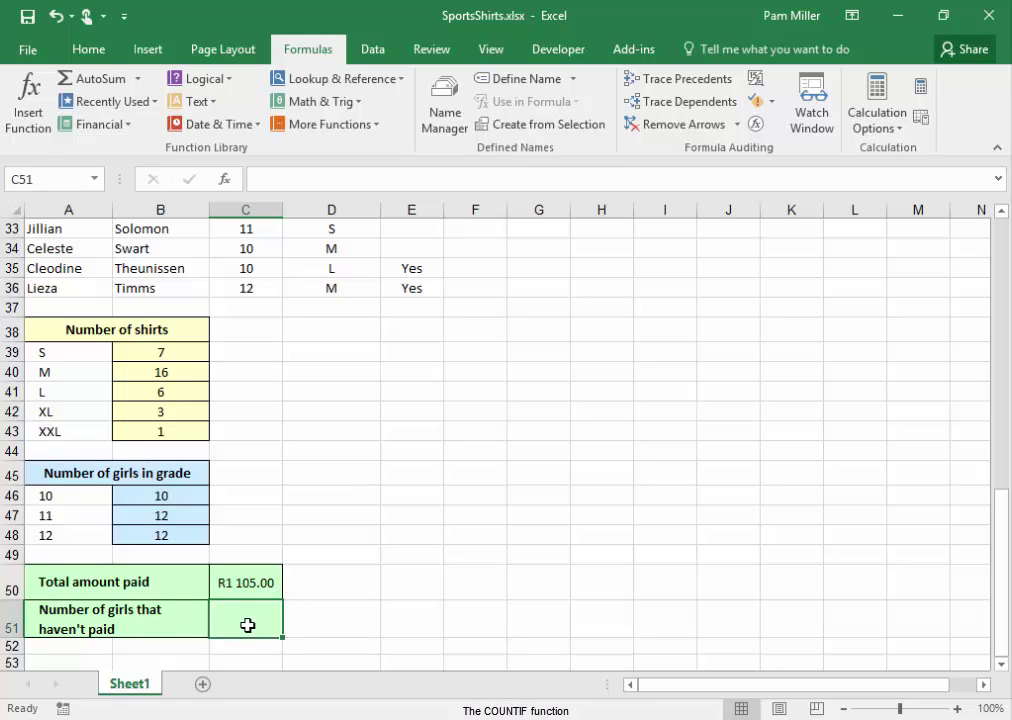
- Enter =COUNTBLANK(E3:E36) in C51 to count the girls that haven't paid
text(=)
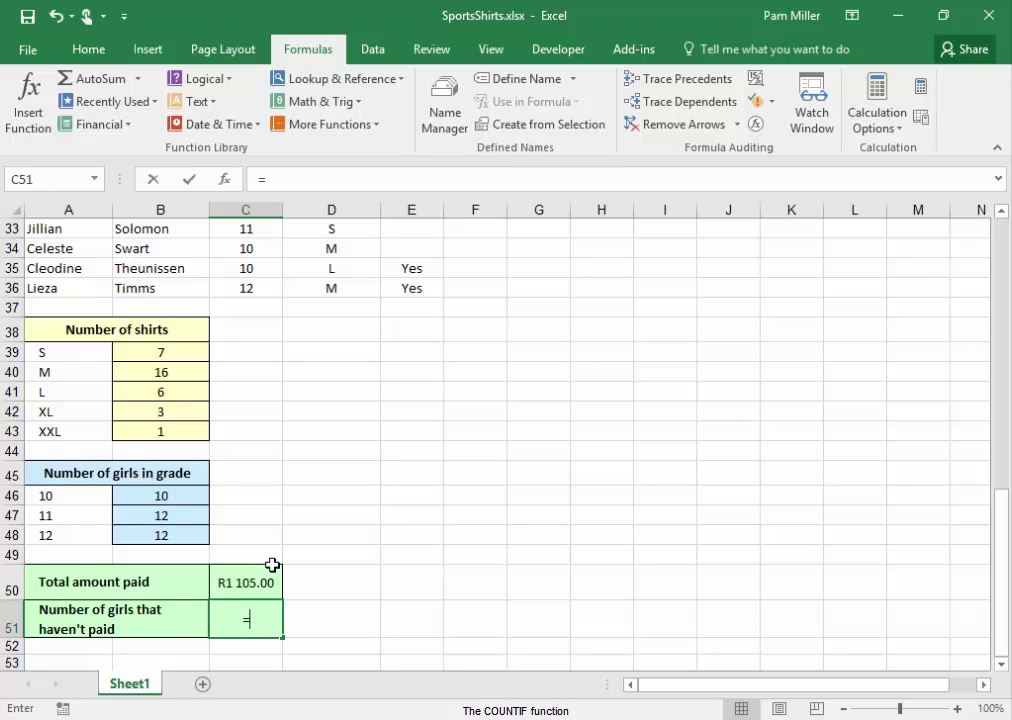
text(c)
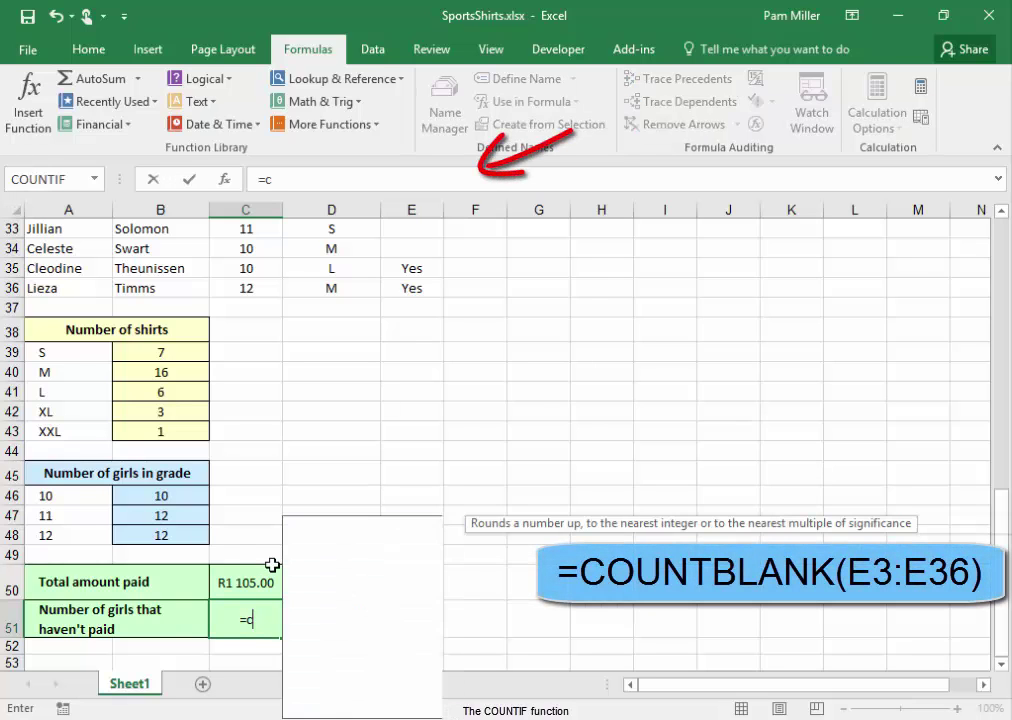
text(ount)
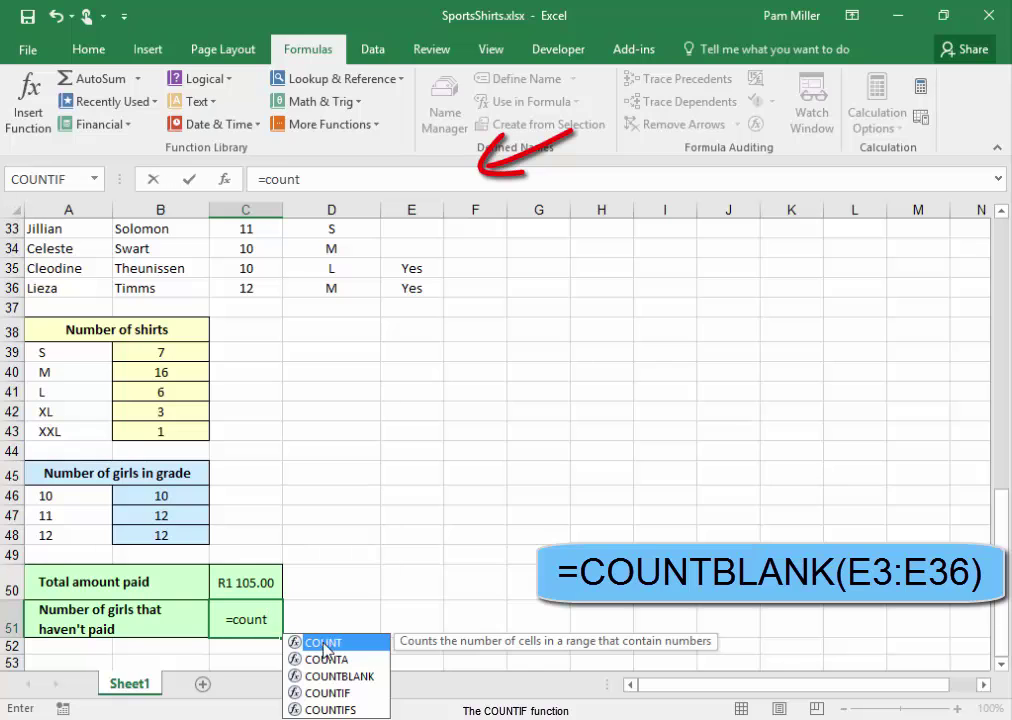
double_click(300, 676)
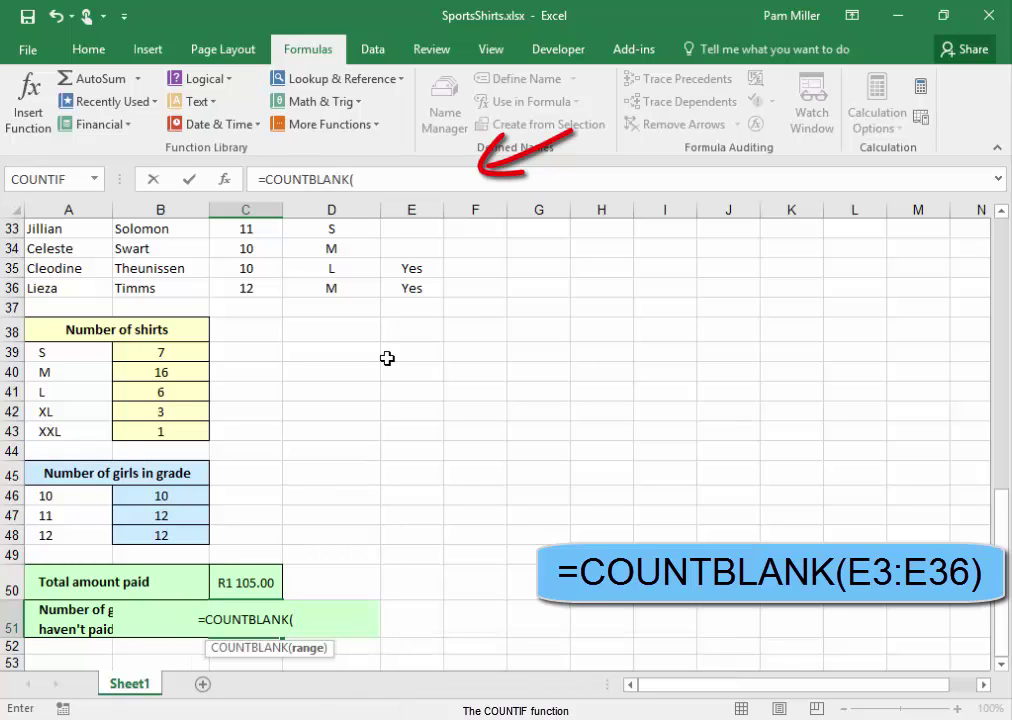
drag(409, 287, 419, 312)
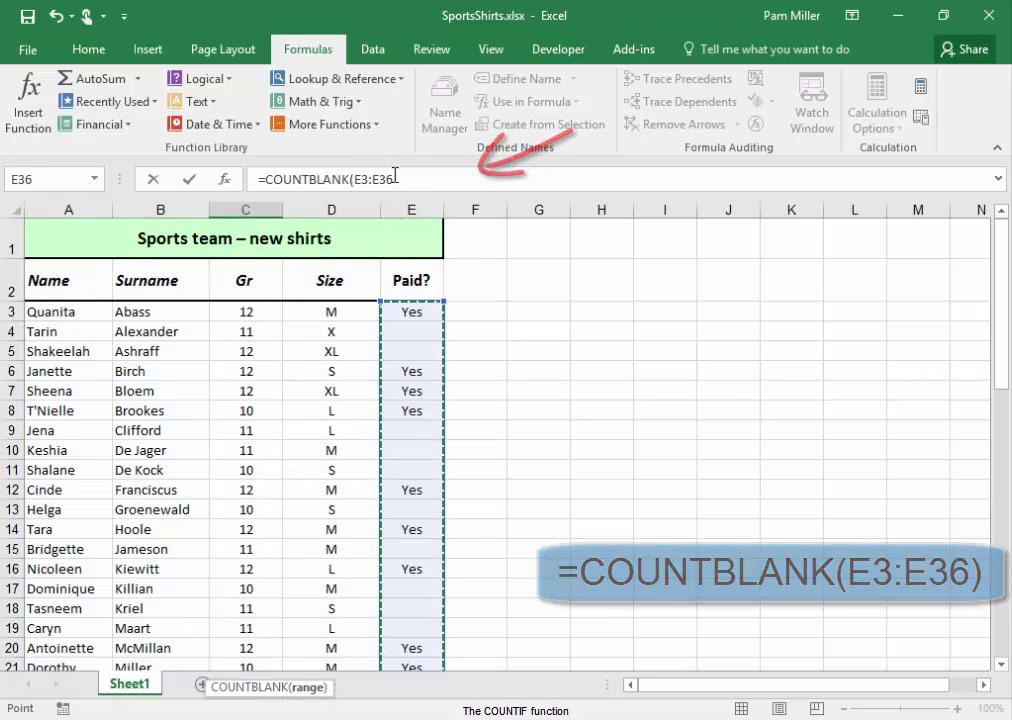
key(Return)
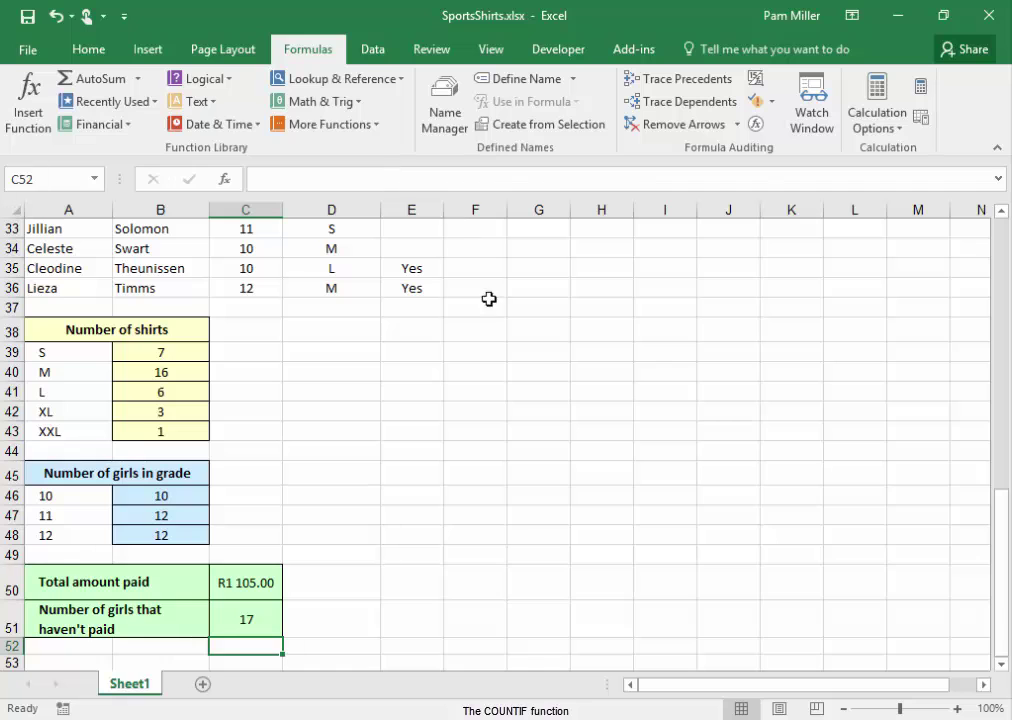
scroll(553, 499, up, 11)
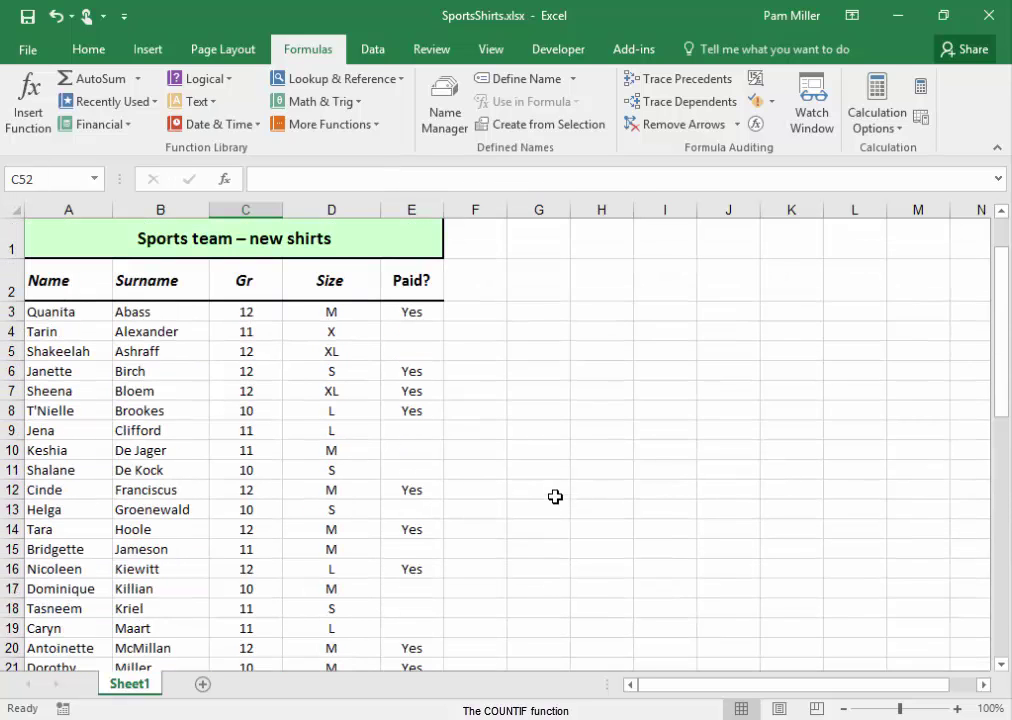